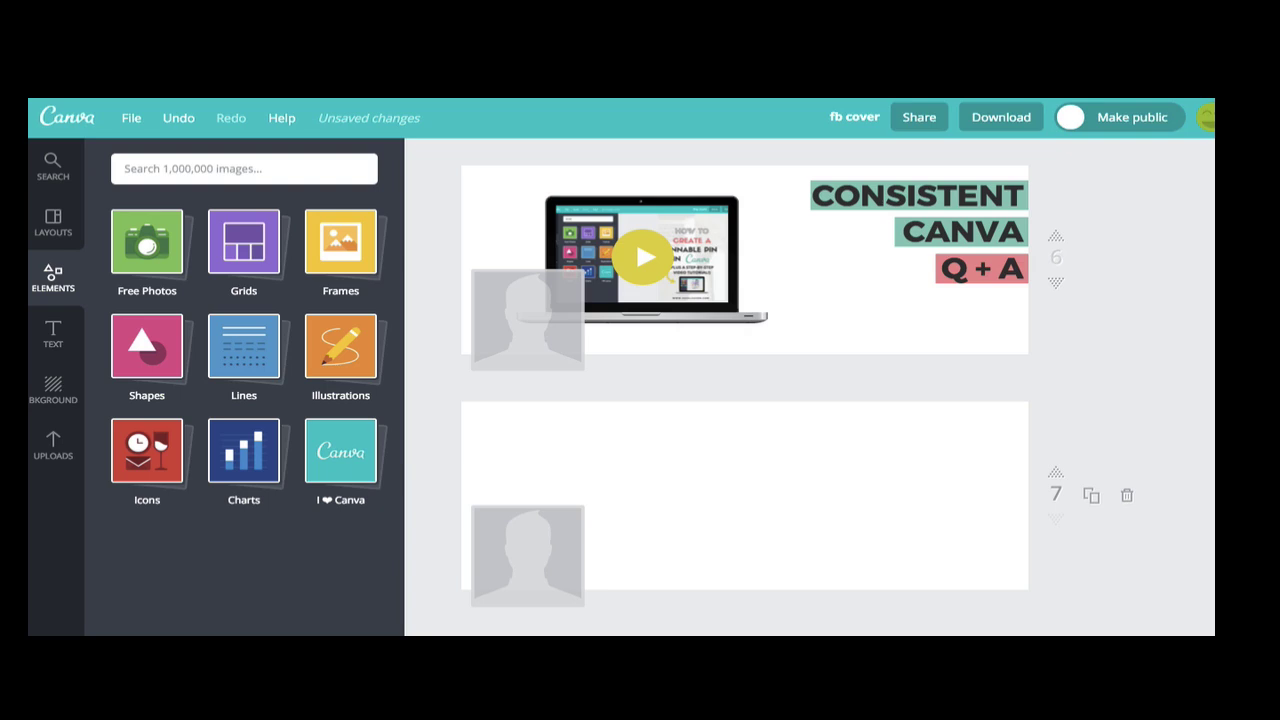
Step: Place the uploaded laptop photo onto the blank page 7
key(ctrl+plus)
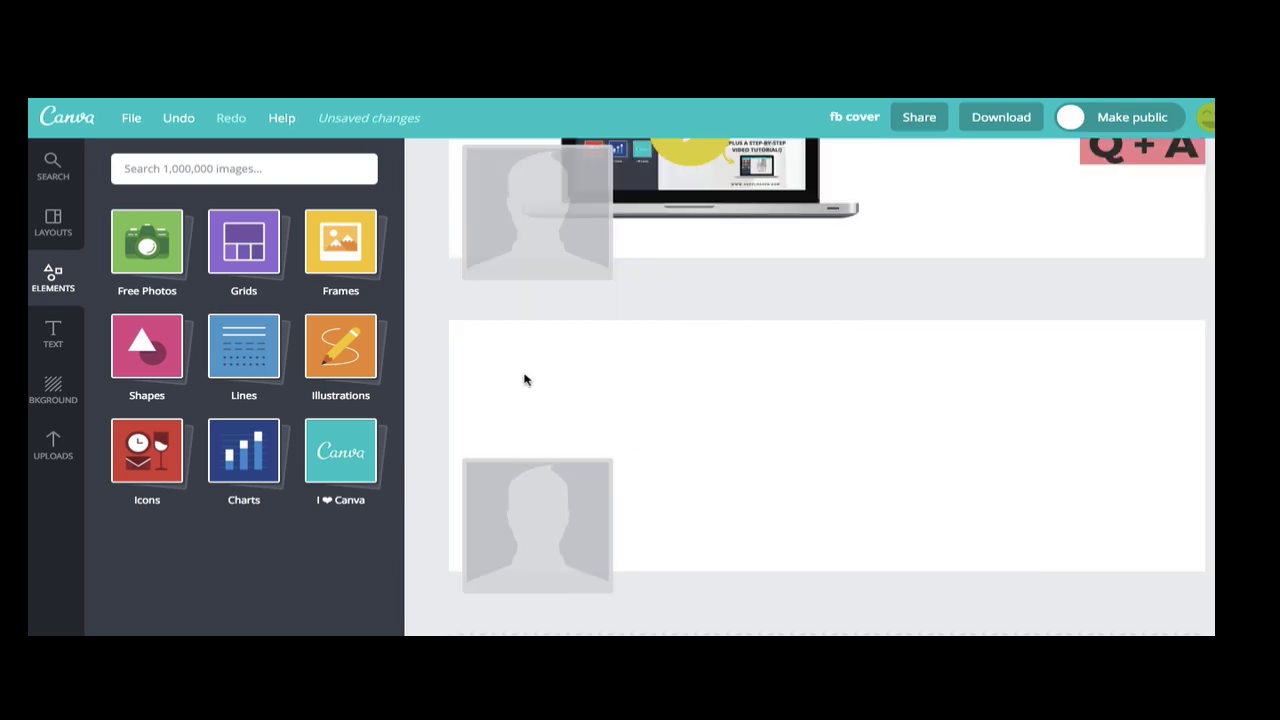
click(54, 446)
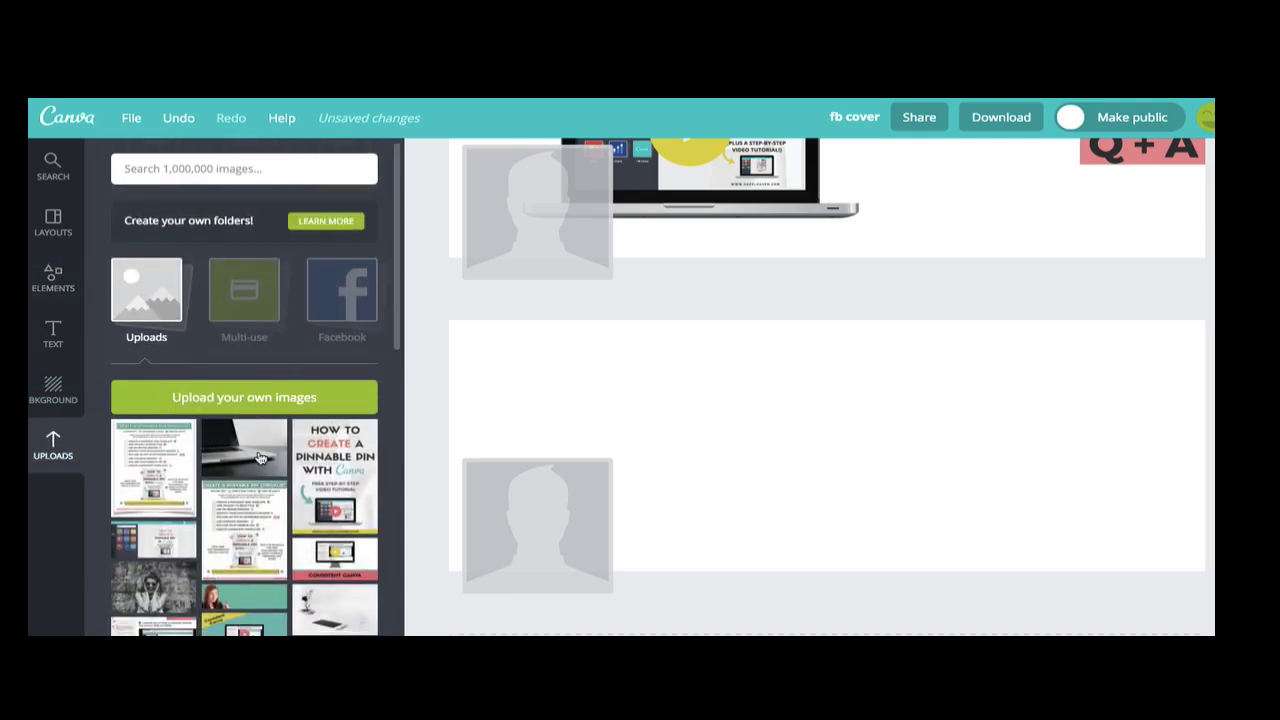
drag(259, 457, 739, 453)
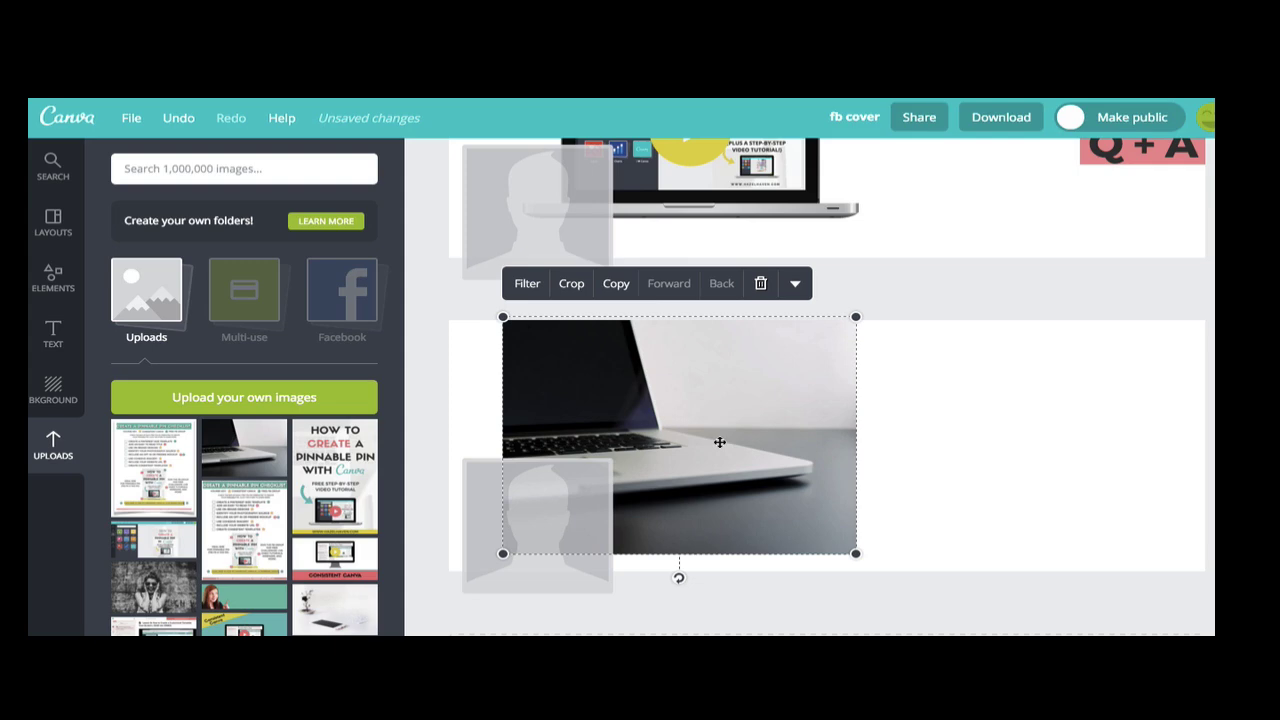
Step: Flip the laptop photo horizontally, enlarge it and move it slightly down
click(795, 284)
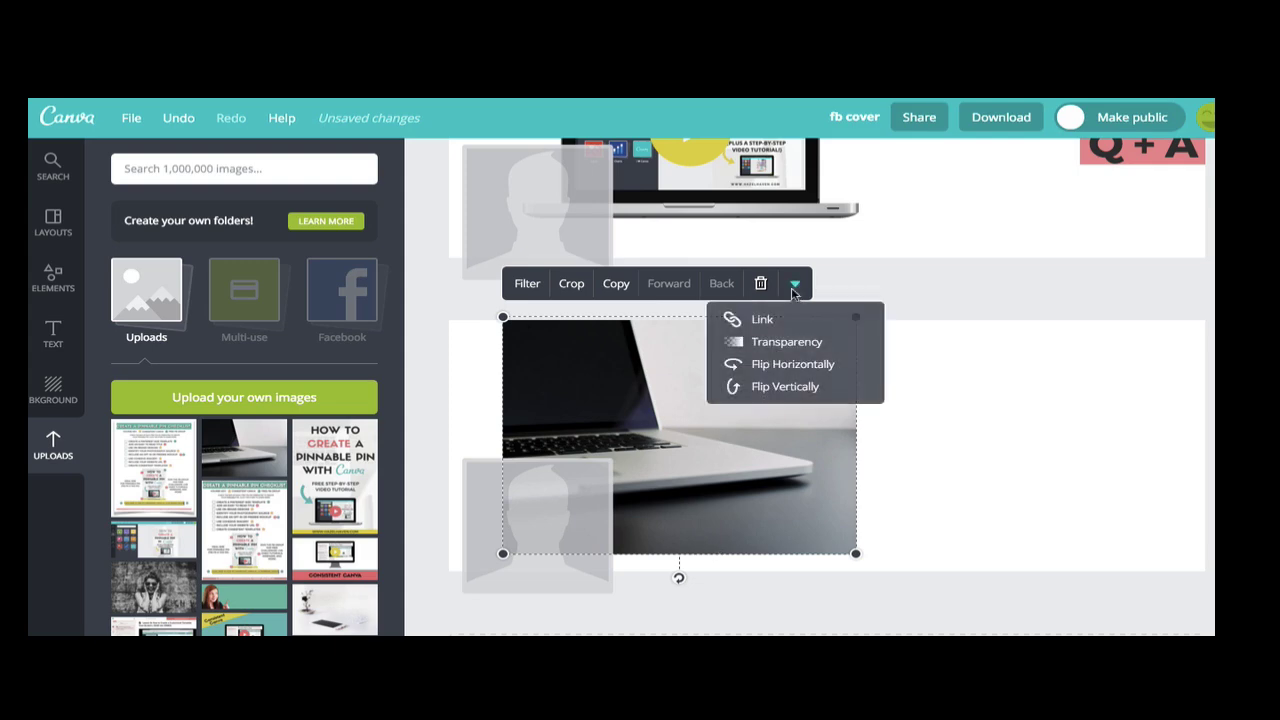
click(793, 364)
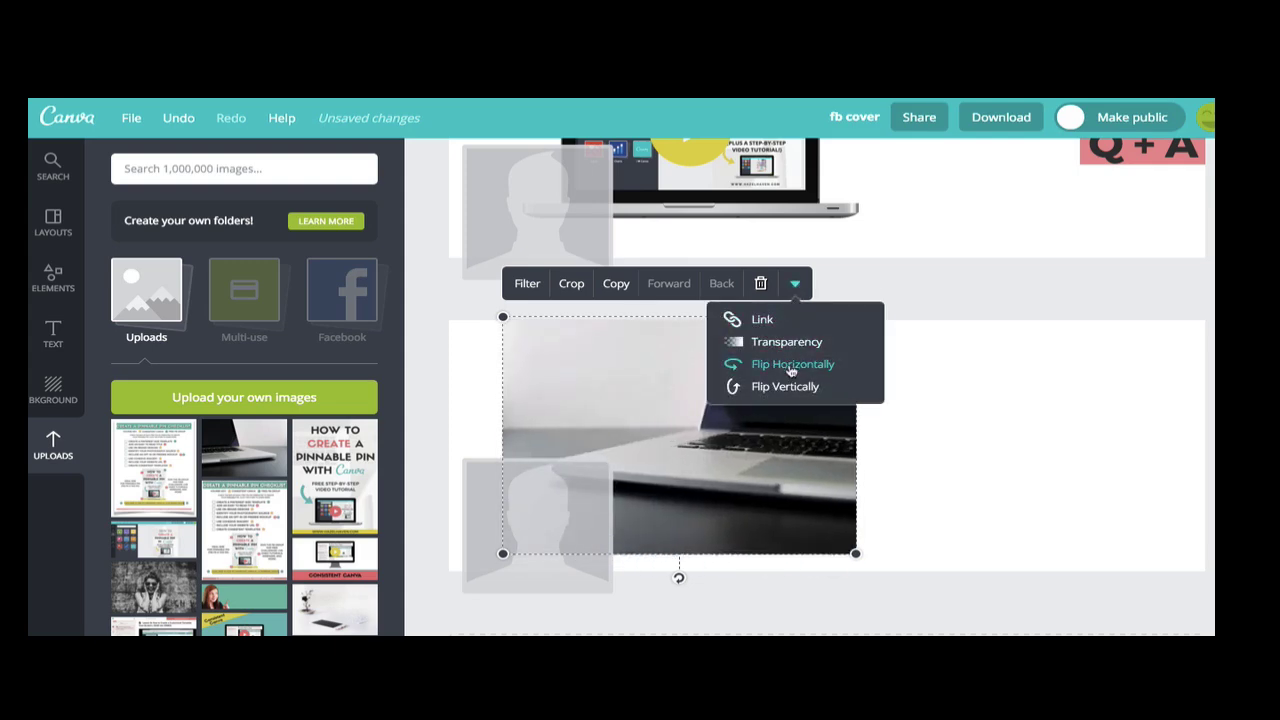
drag(855, 317, 1031, 313)
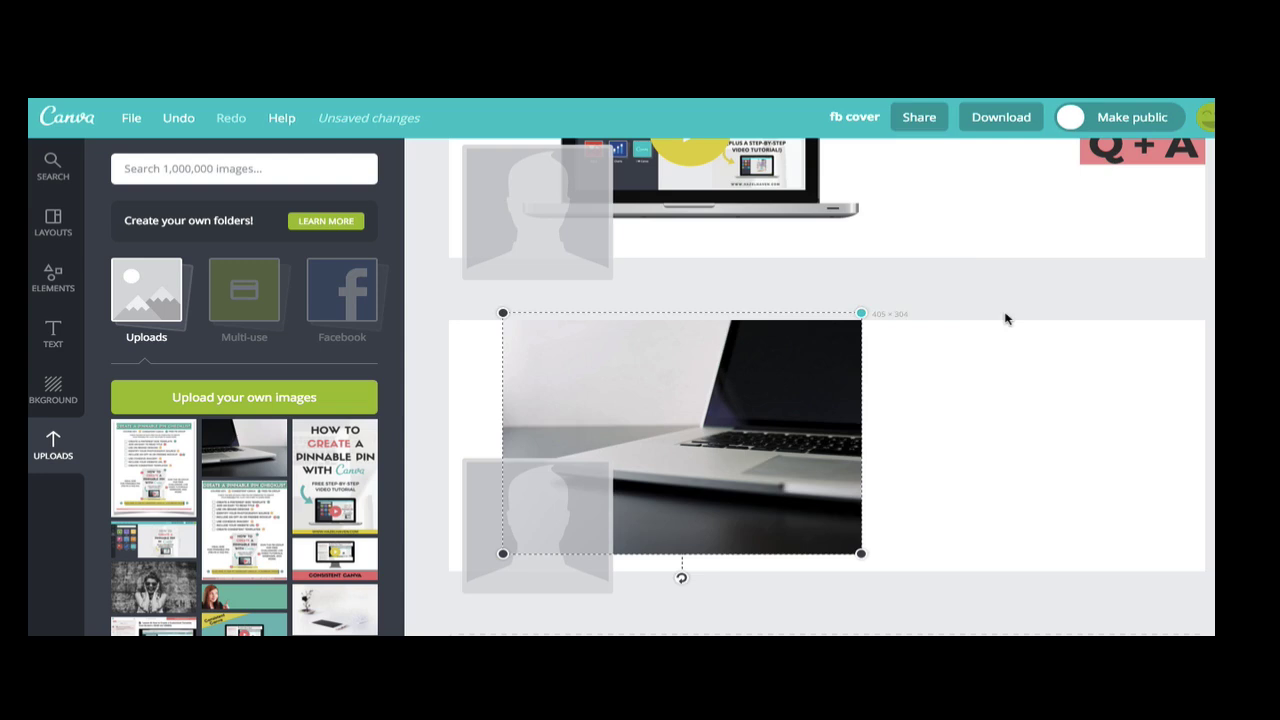
drag(914, 422, 915, 468)
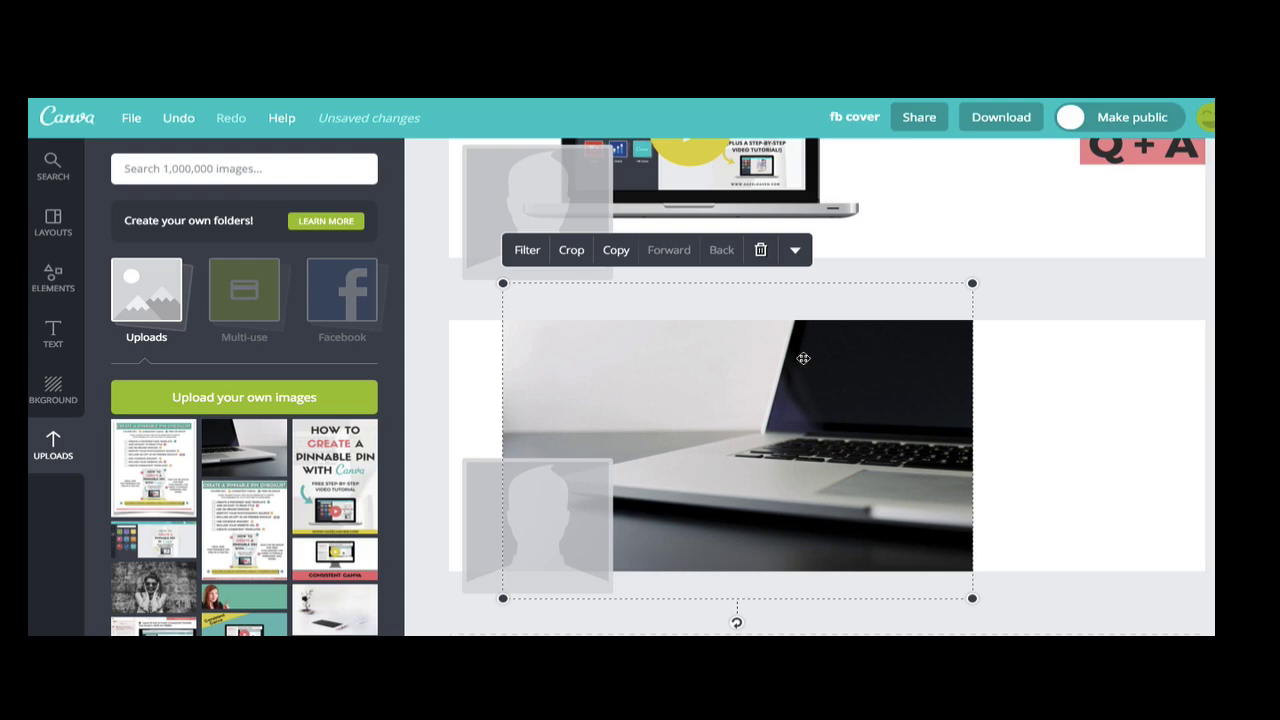
Step: Crop the laptop photo to a wide horizontal strip
click(572, 251)
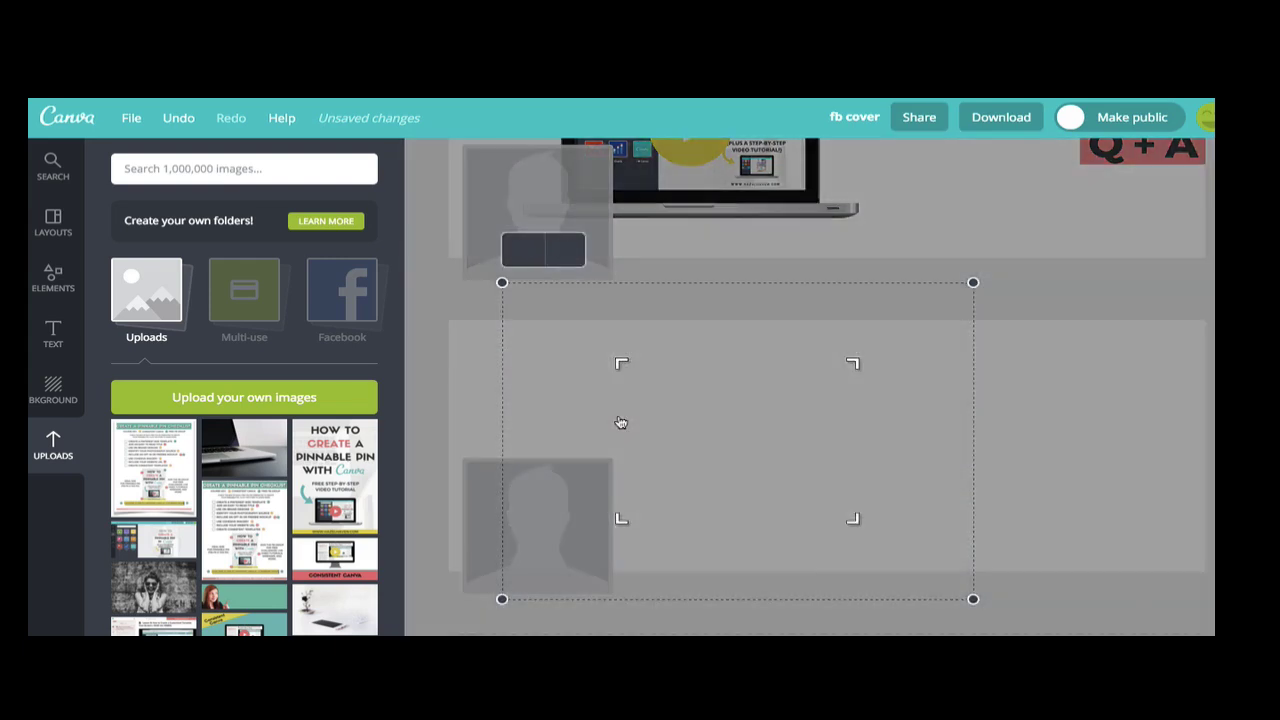
mouse_move(619, 364)
mouse_down()
mouse_move(568, 427)
mouse_move(524, 414)
mouse_up()
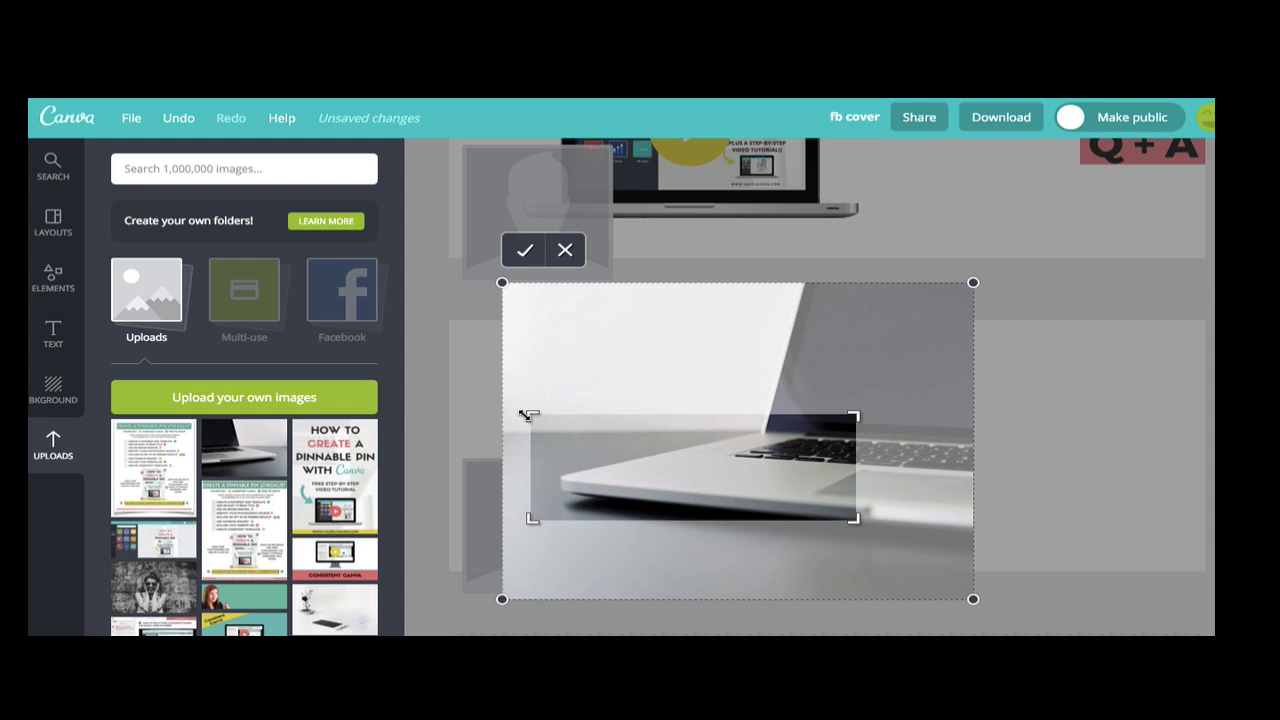
drag(853, 414, 961, 354)
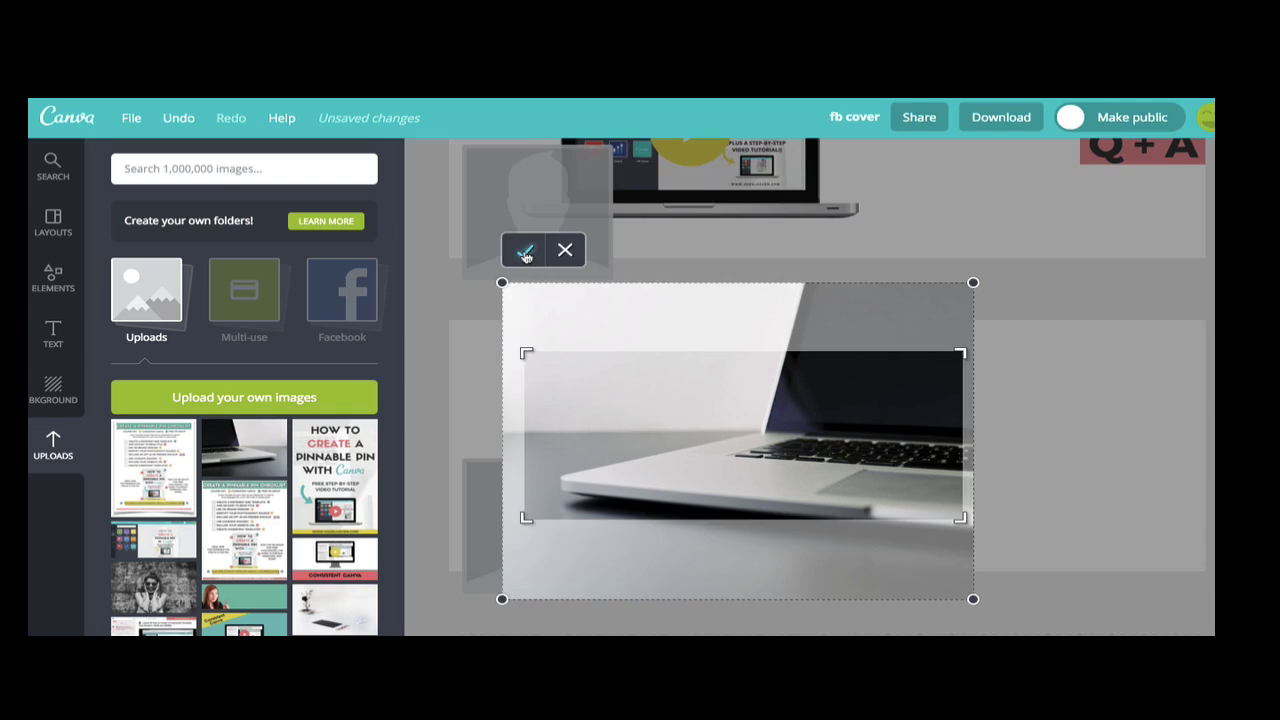
click(525, 256)
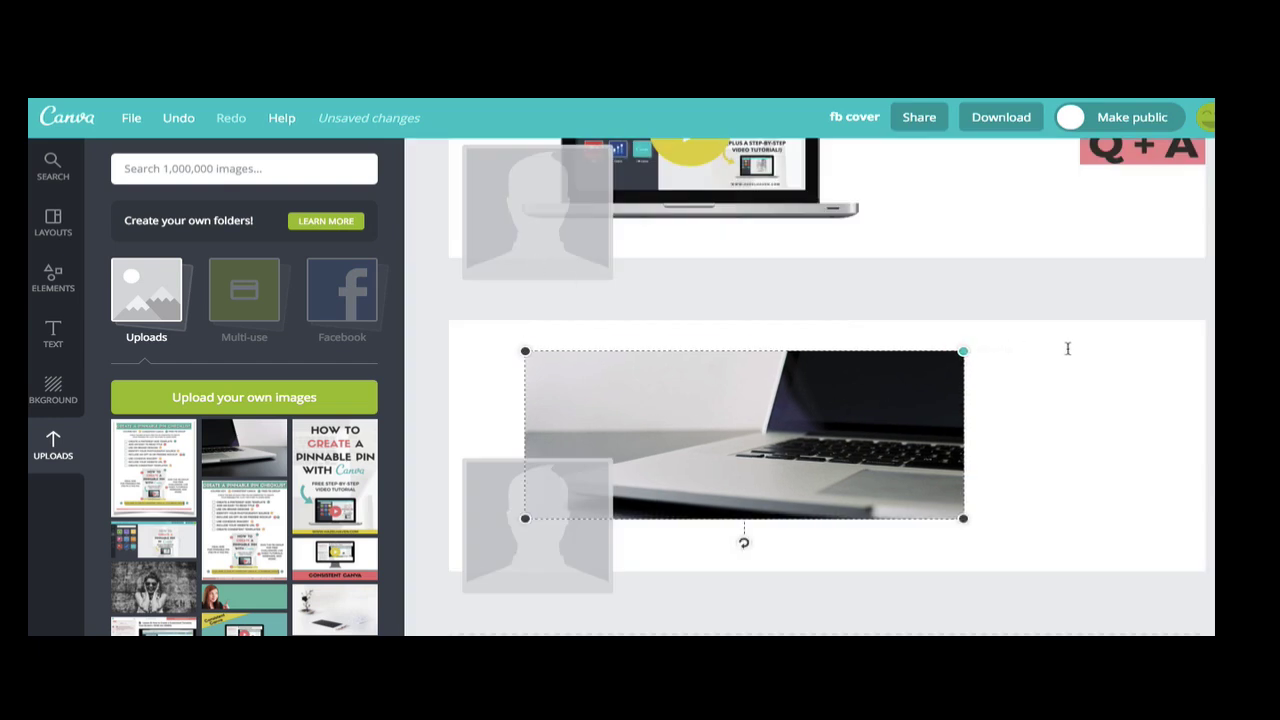
Step: Stretch the cropped photo so it spans the full page width
drag(962, 351, 1160, 275)
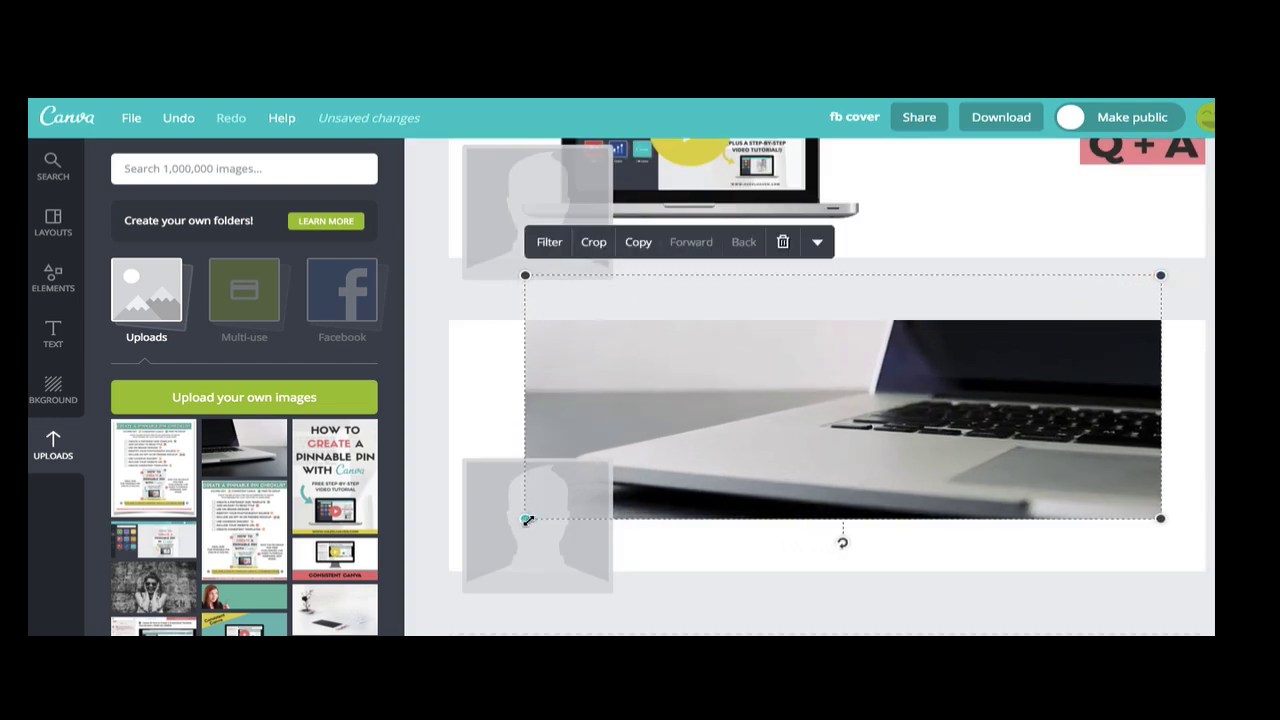
drag(527, 520, 414, 624)
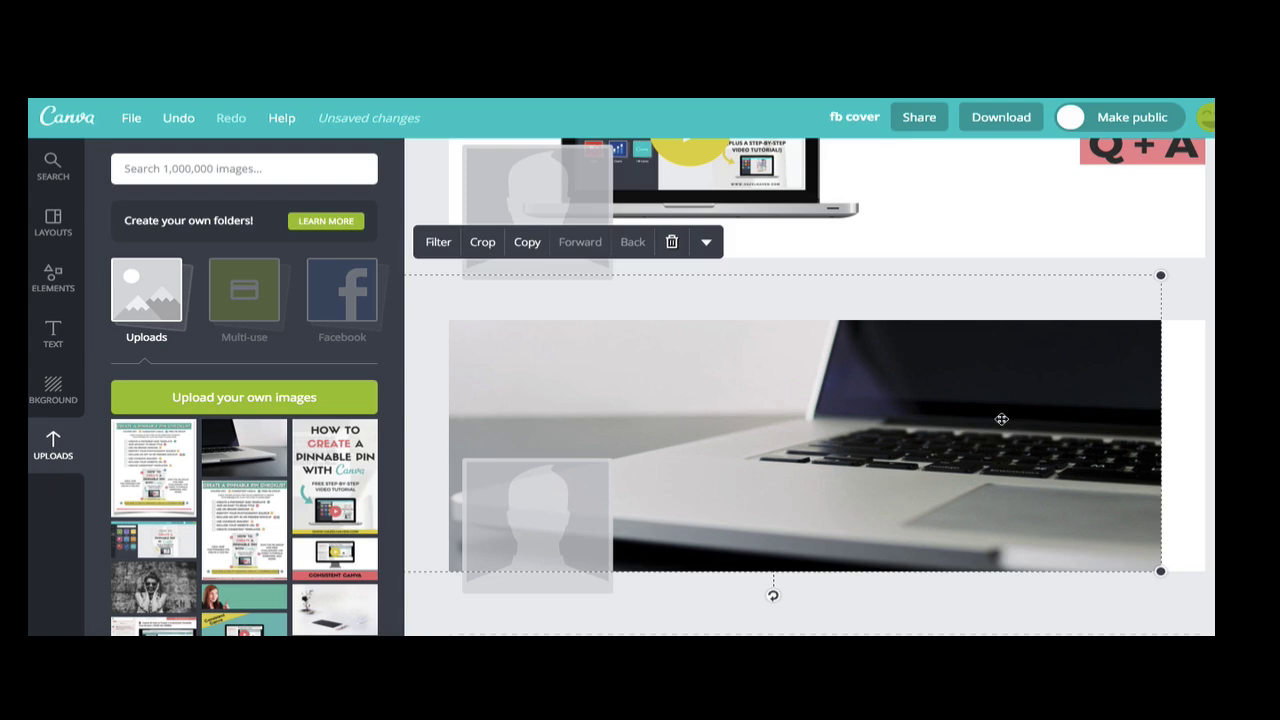
drag(1001, 419, 1047, 456)
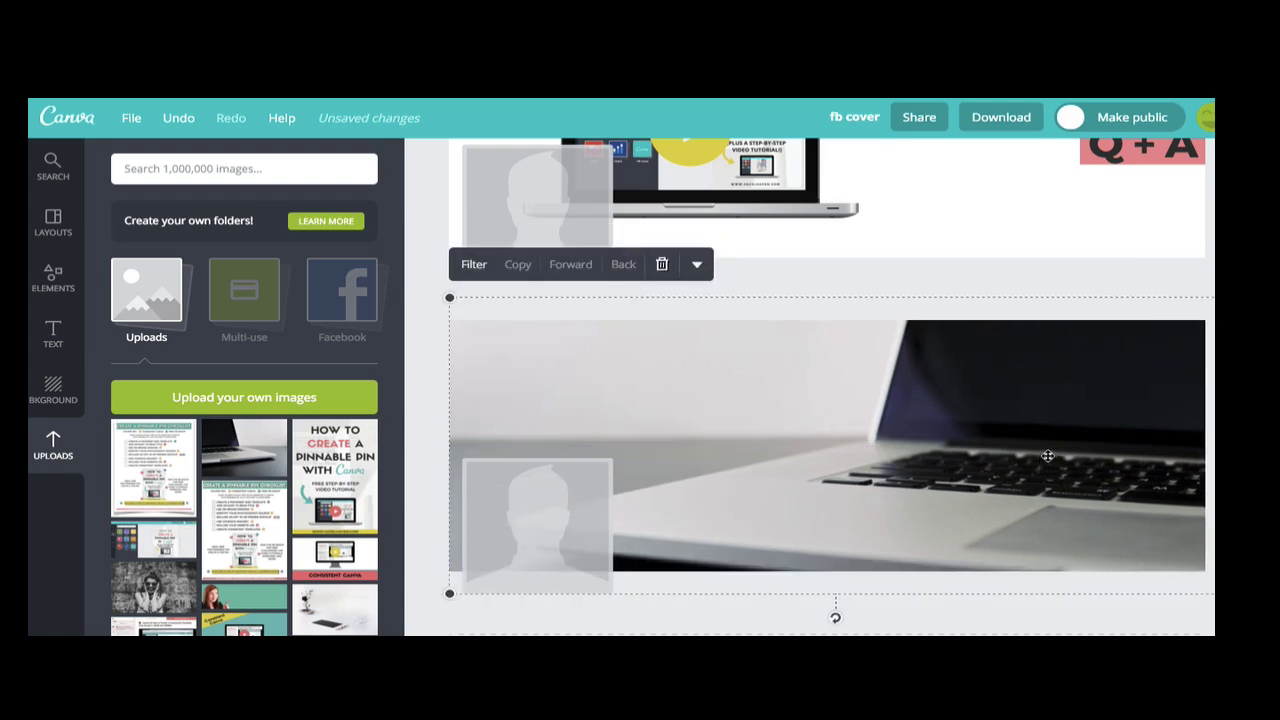
drag(449, 298, 440, 294)
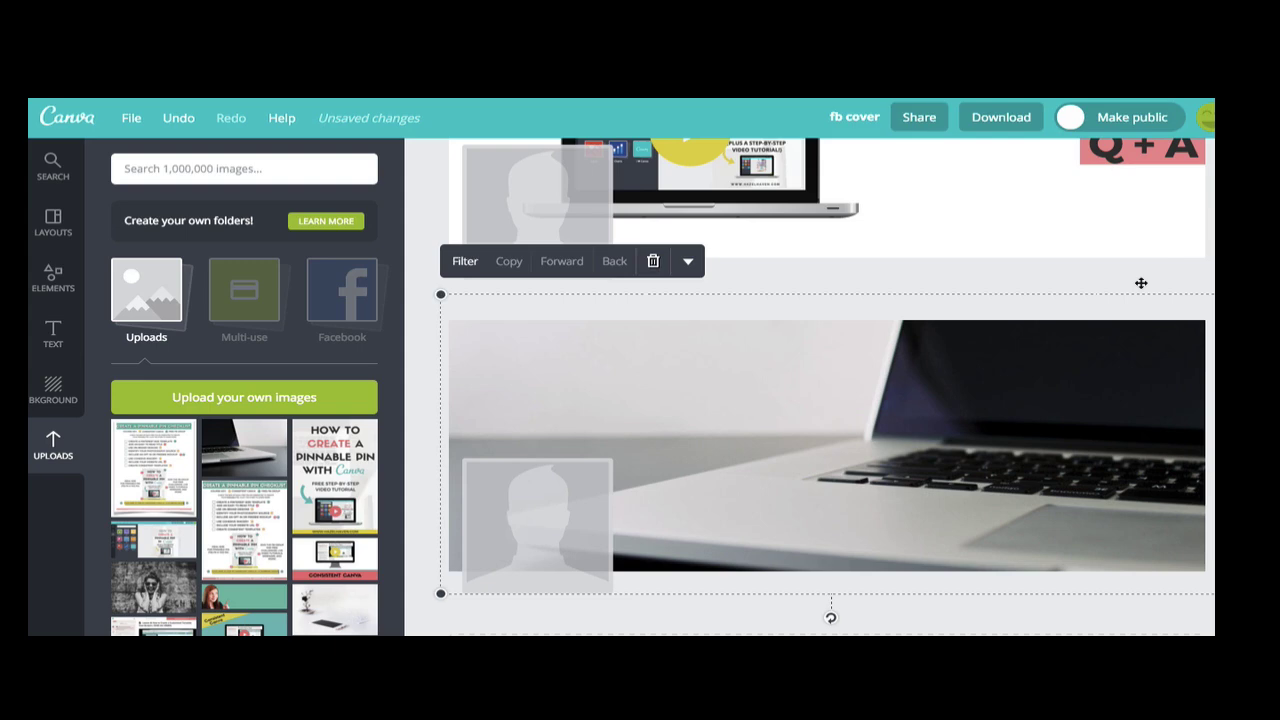
Step: Search Canva images for 'gradient' with the photo deselected
key(Escape)
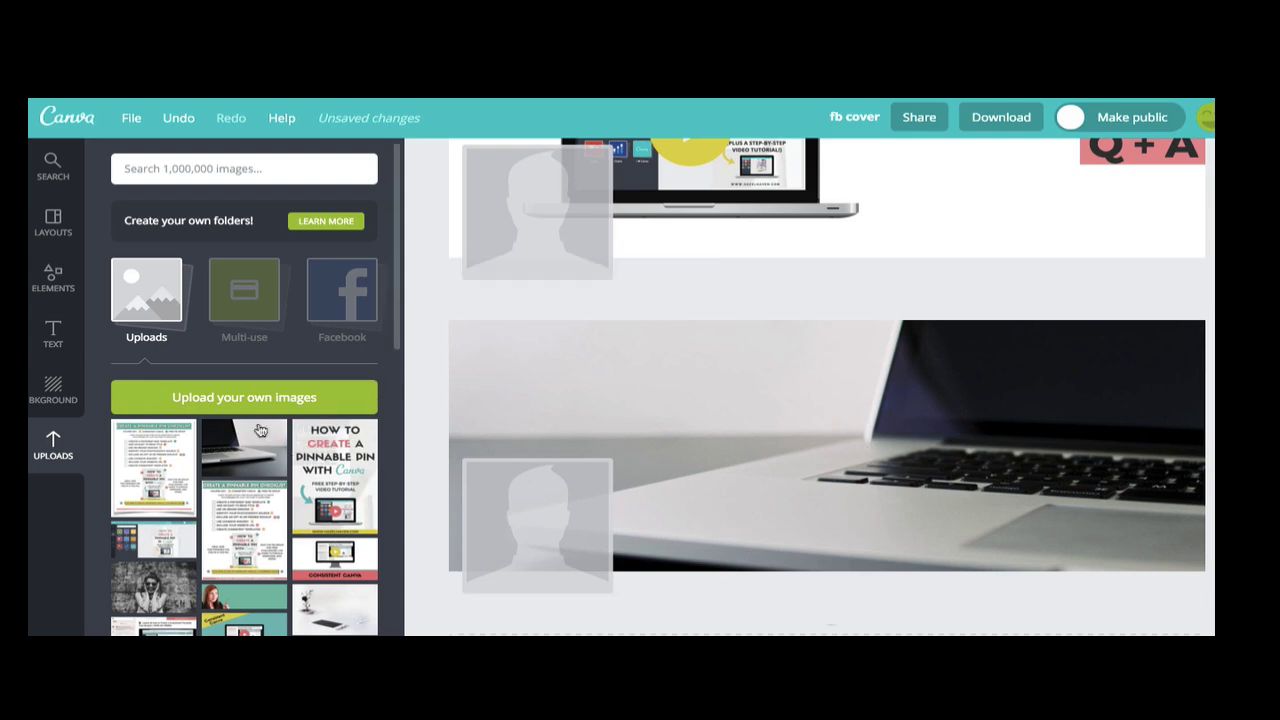
click(55, 170)
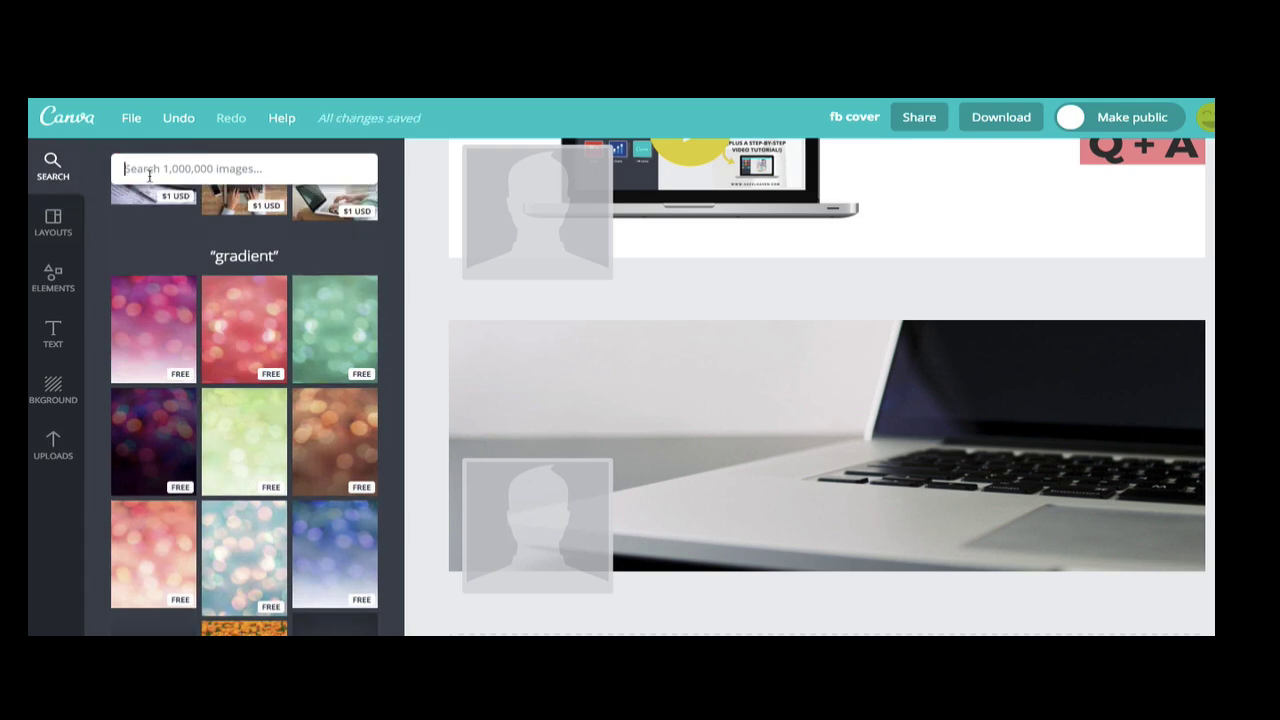
text(gradient)
key(Return)
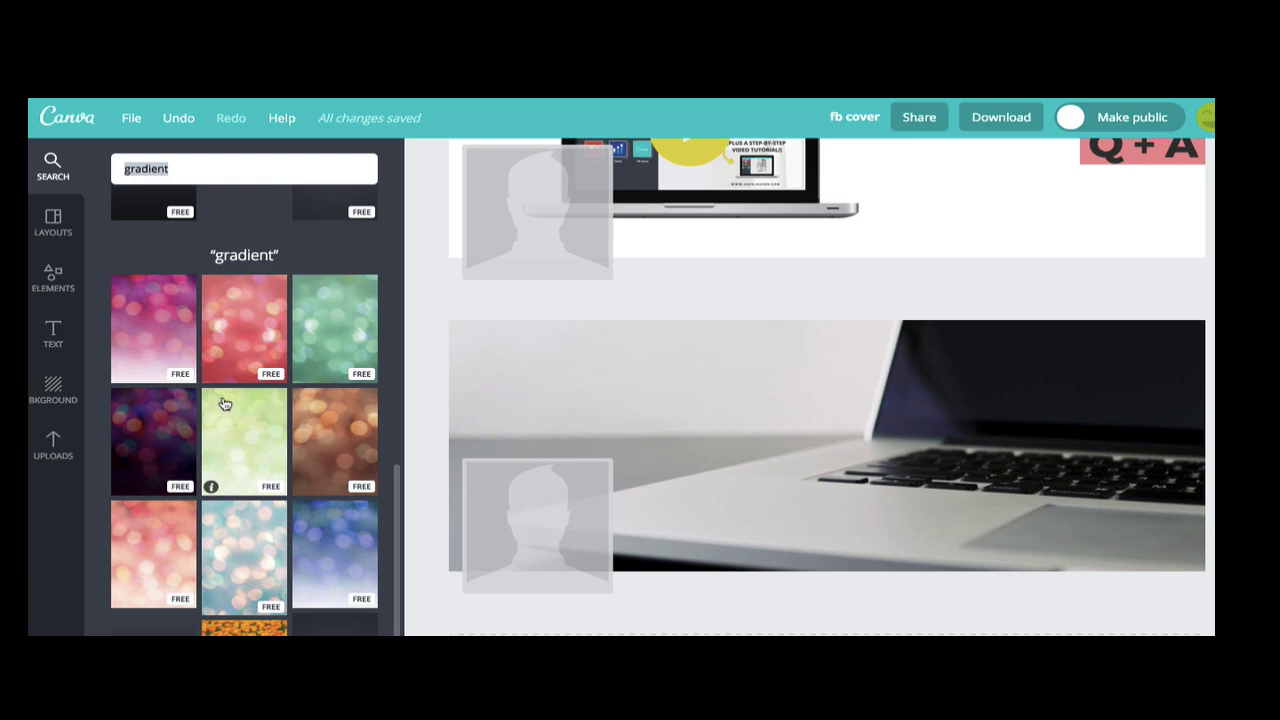
Step: Try a gradient image from the results on the canvas, then delete it
scroll(222, 405, down, 2)
scroll(220, 405, down, 2)
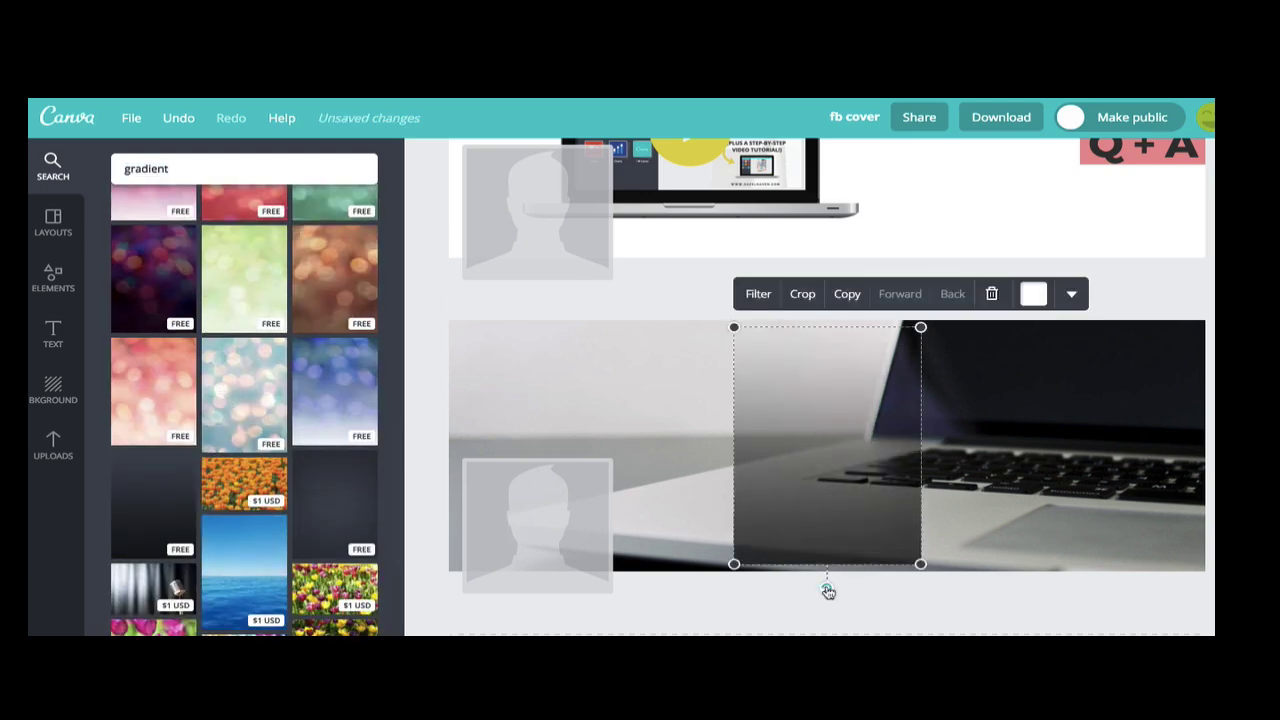
mouse_move(828, 588)
mouse_down()
mouse_move(949, 523)
mouse_move(975, 449)
mouse_up()
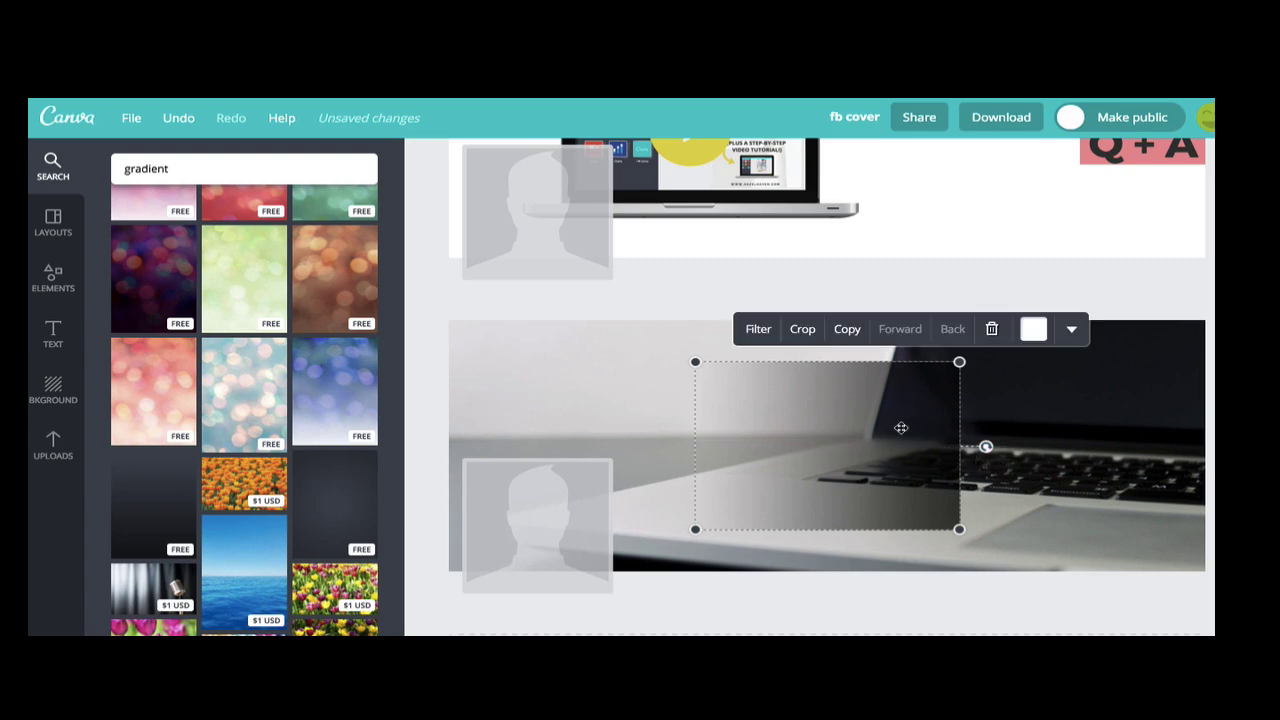
click(992, 329)
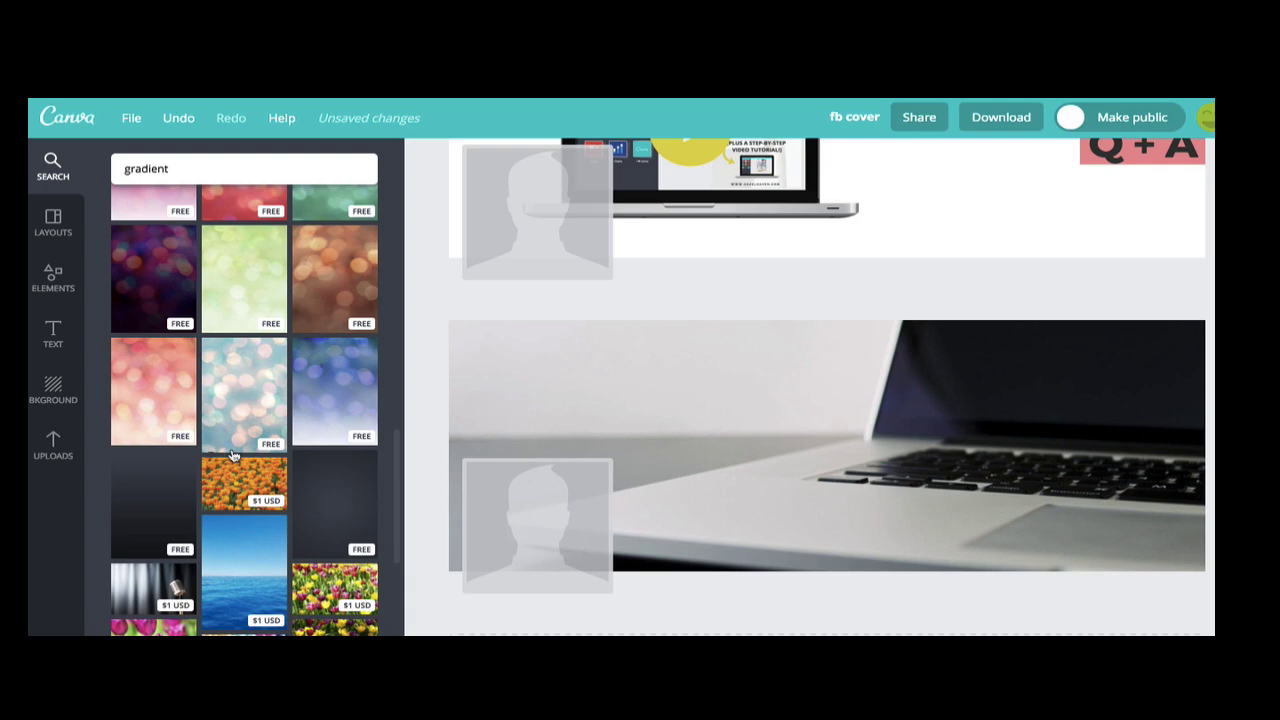
Step: Add the dark gradient image from the search results onto the cover
click(120, 549)
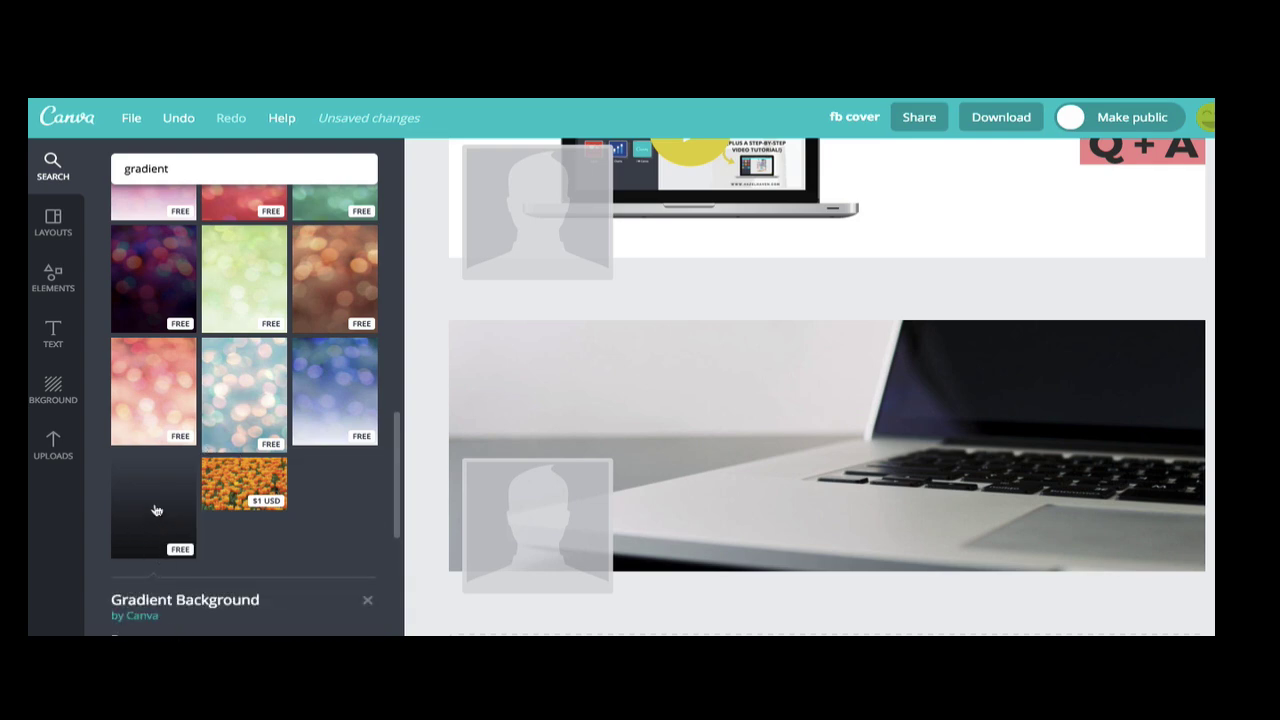
click(156, 511)
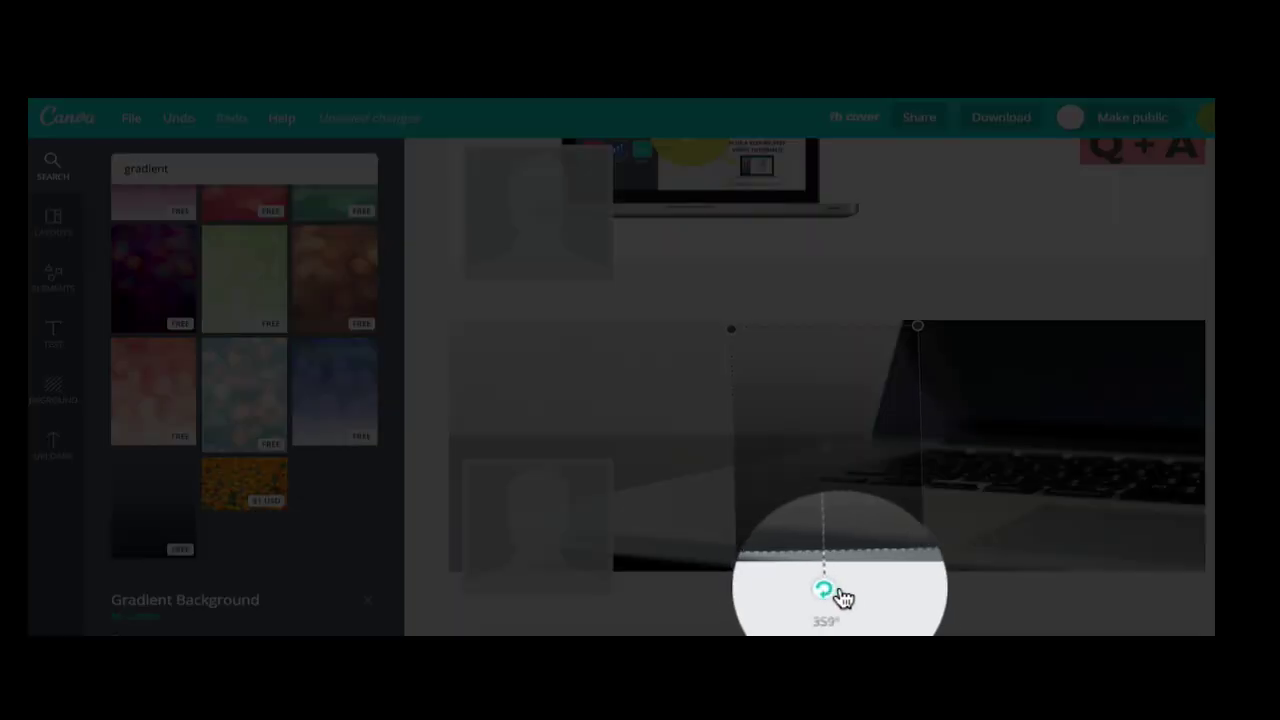
mouse_move(828, 594)
mouse_down()
mouse_move(980, 483)
mouse_move(977, 456)
mouse_up()
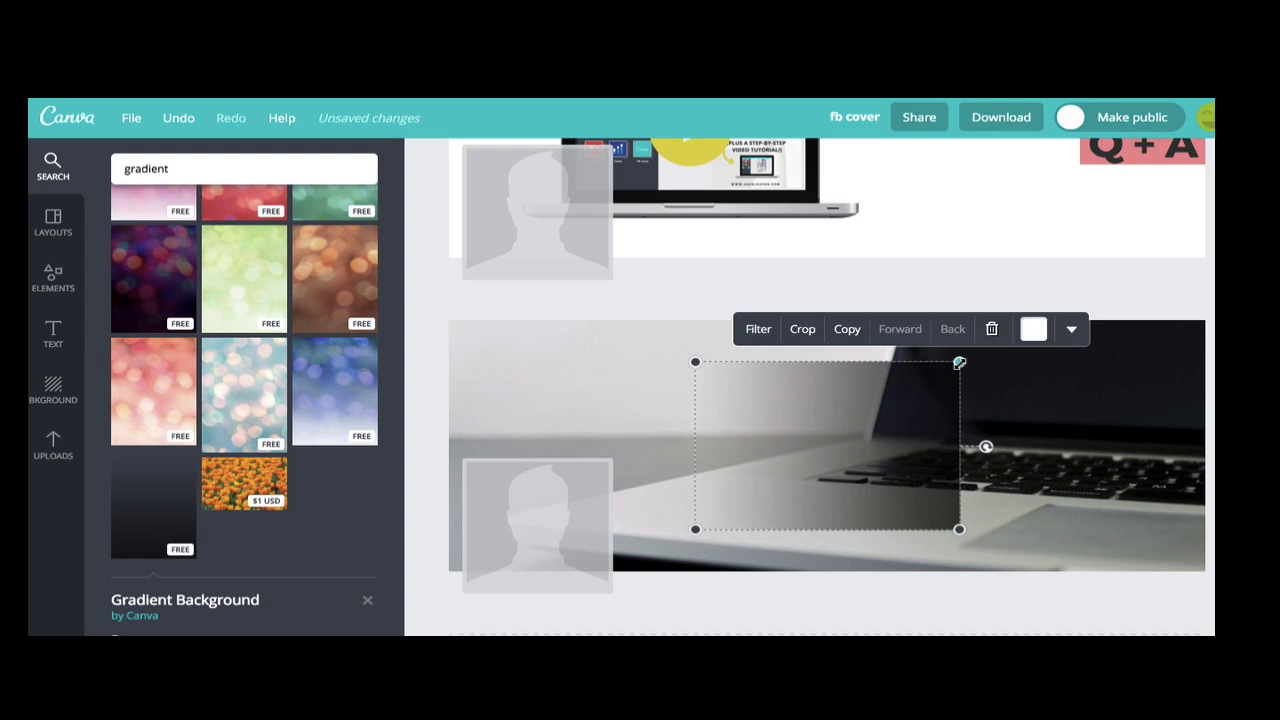
Step: Stretch the dark gradient past the cover edges and shift it left over the photo
drag(959, 362, 1209, 203)
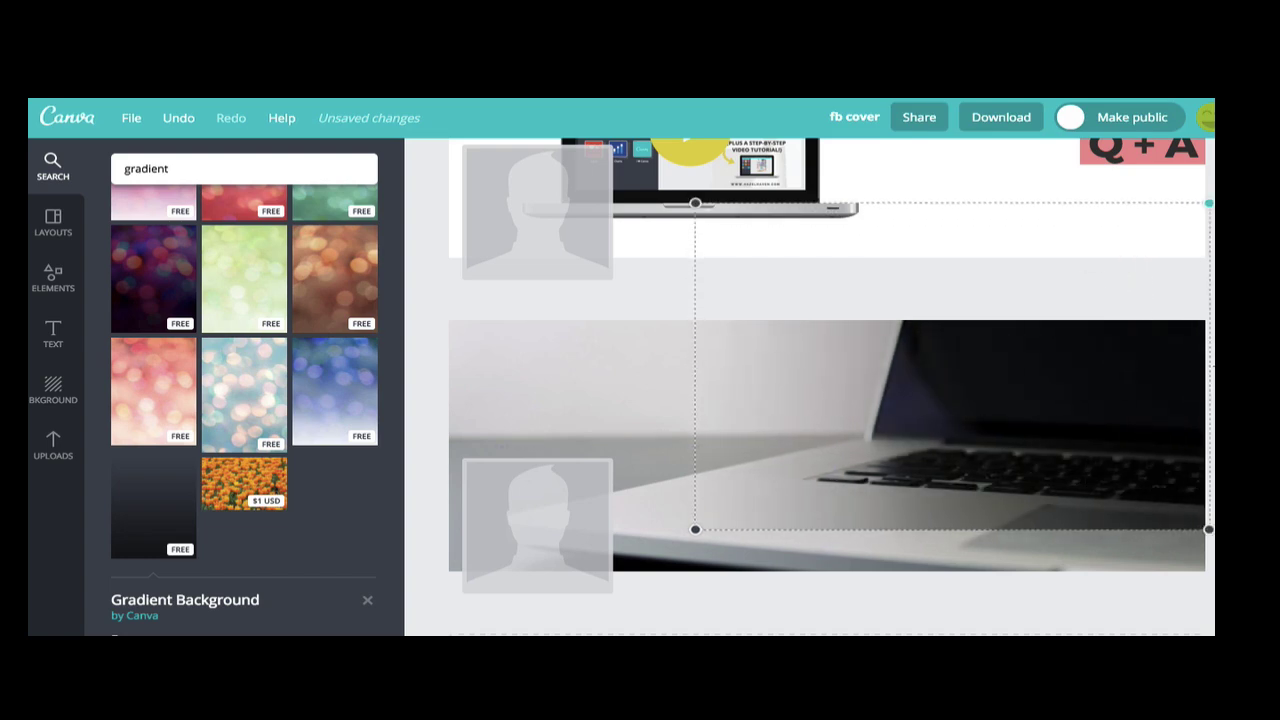
mouse_move(696, 530)
mouse_down()
mouse_move(604, 548)
mouse_move(391, 637)
mouse_up()
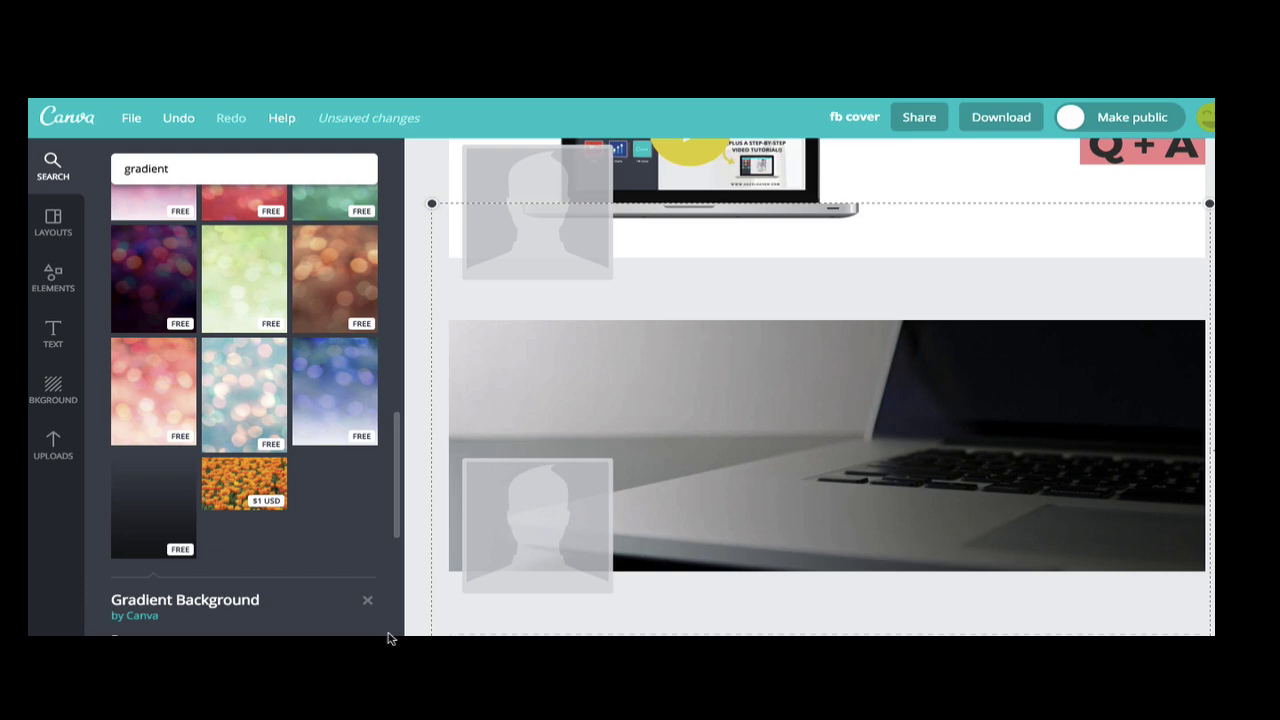
mouse_move(874, 463)
mouse_down()
mouse_move(792, 462)
mouse_move(876, 468)
mouse_up()
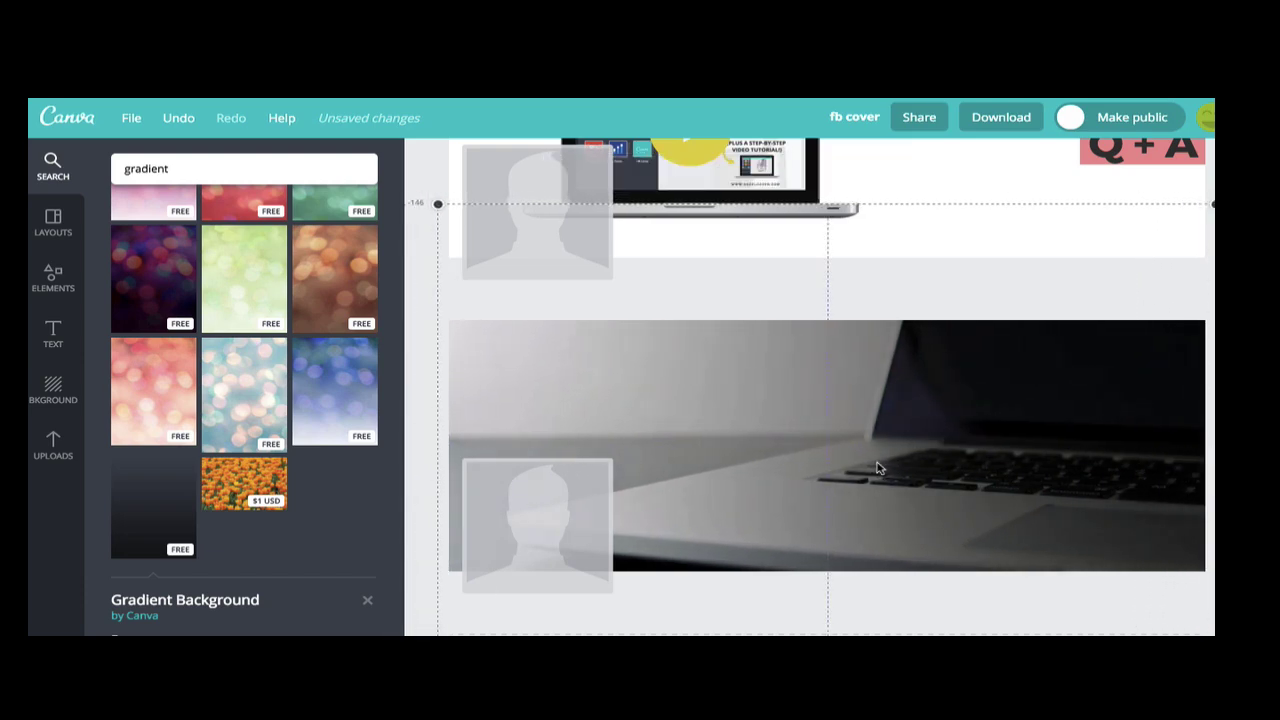
Step: Recolour the gradient light grey and set its transparency to about 66
click(849, 173)
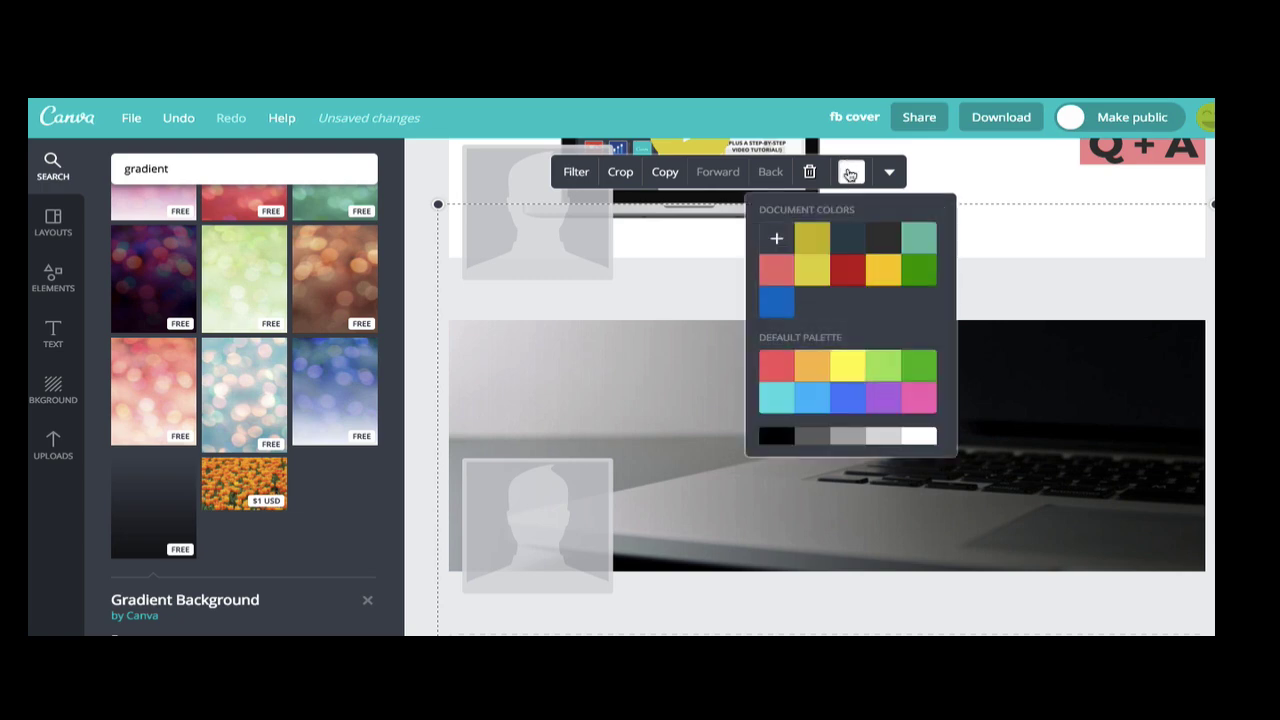
click(886, 437)
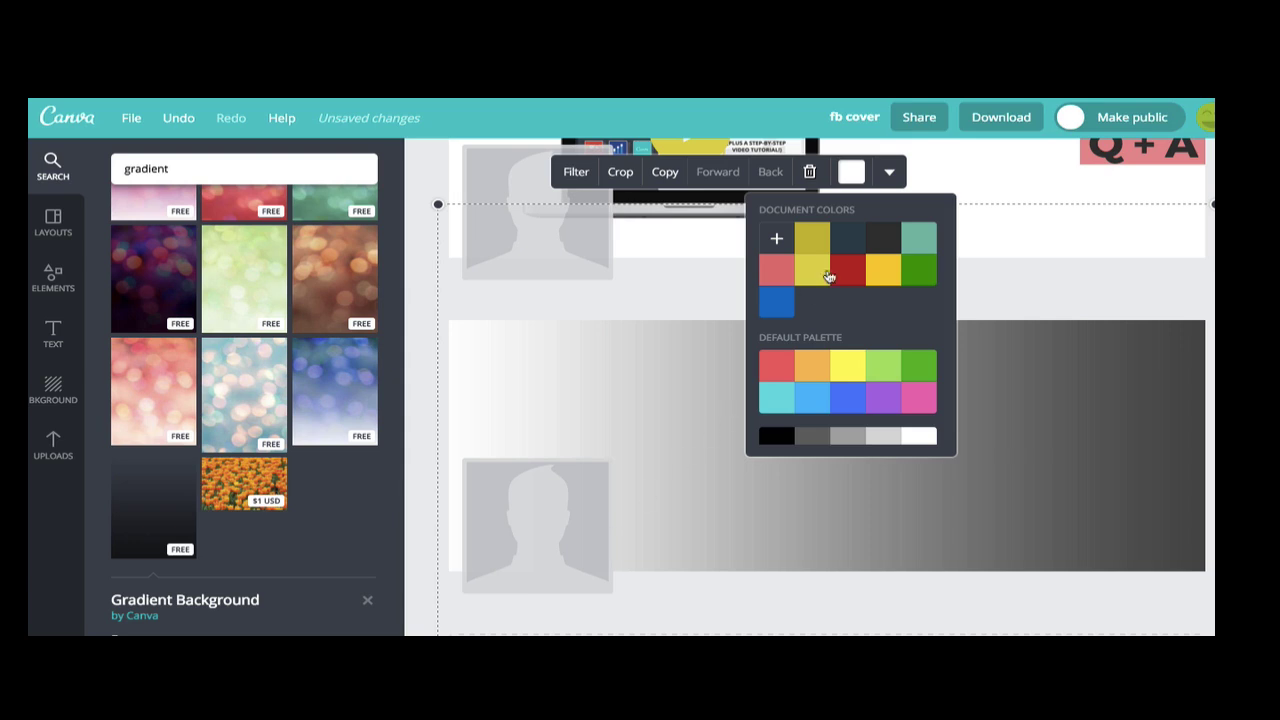
click(889, 172)
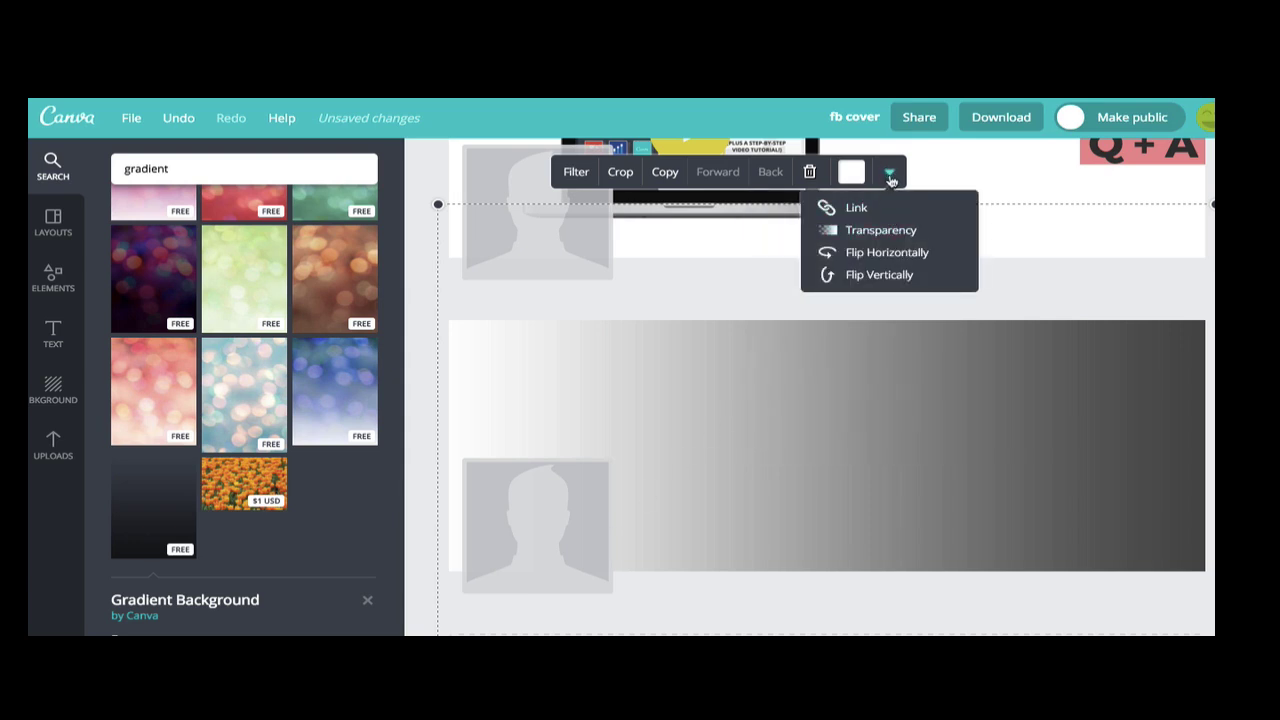
click(868, 232)
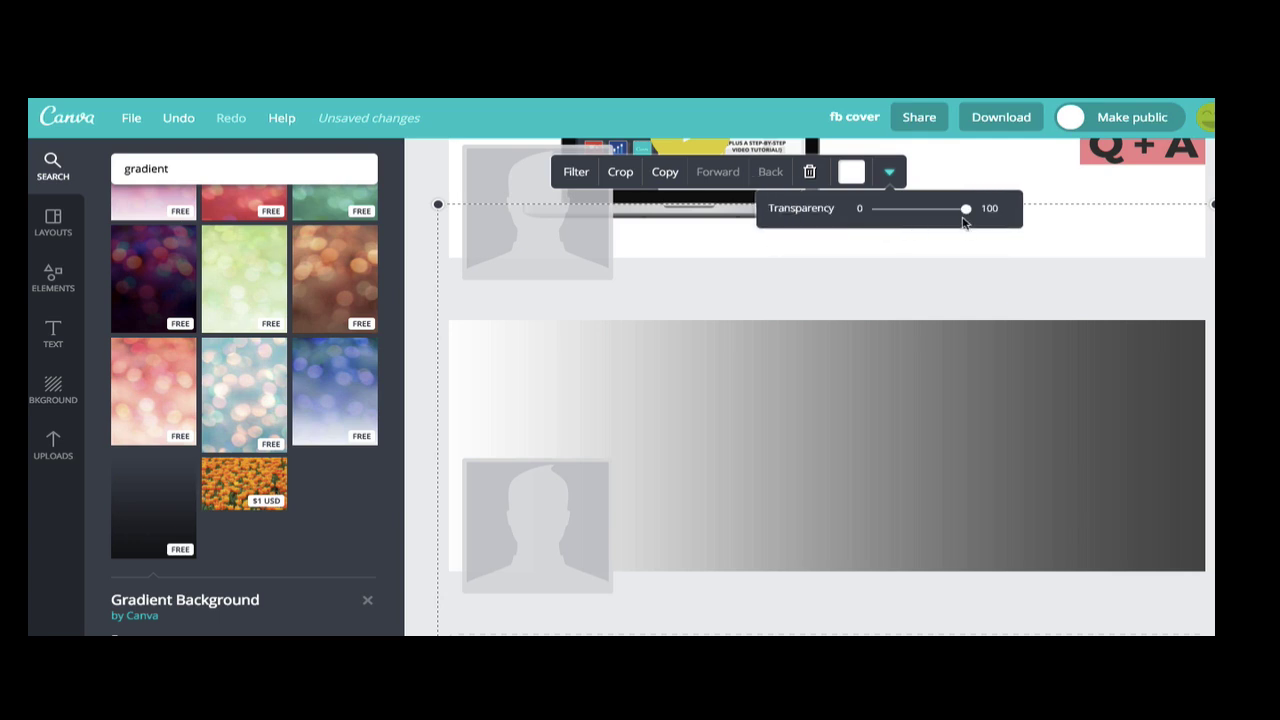
drag(966, 214, 914, 210)
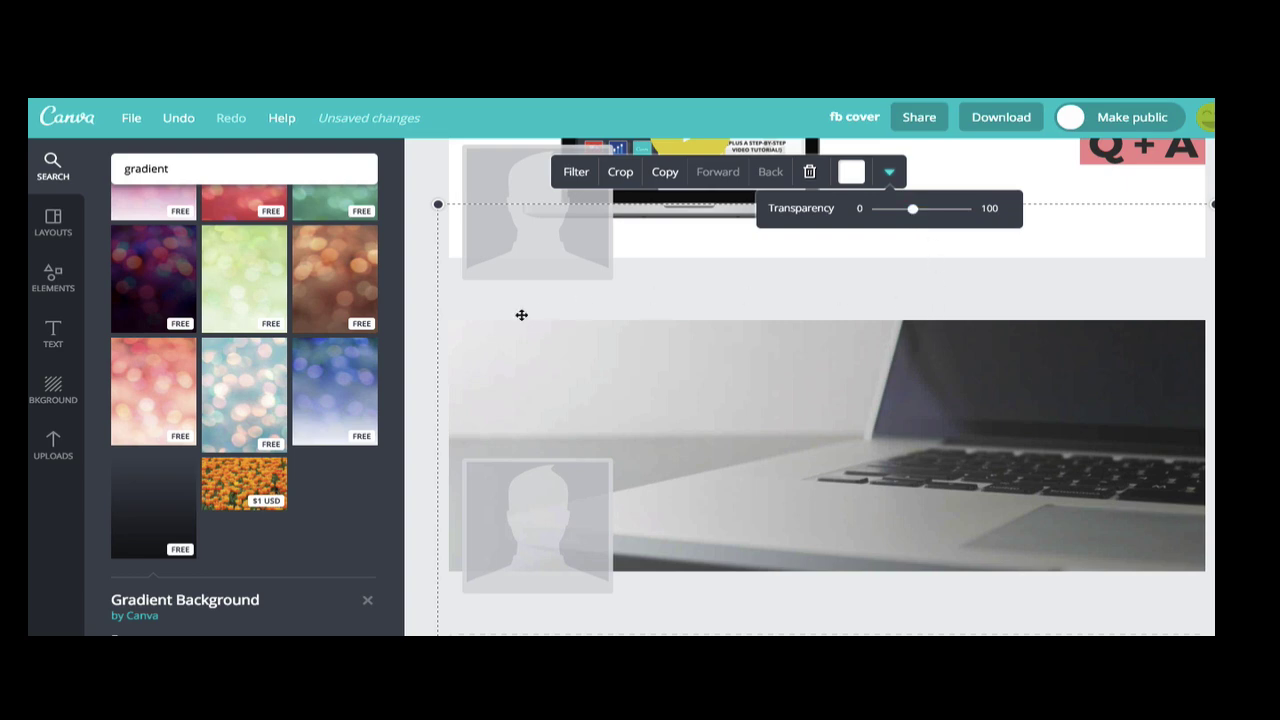
Step: Deselect the gradient and nudge the laptop photo down into place
click(410, 322)
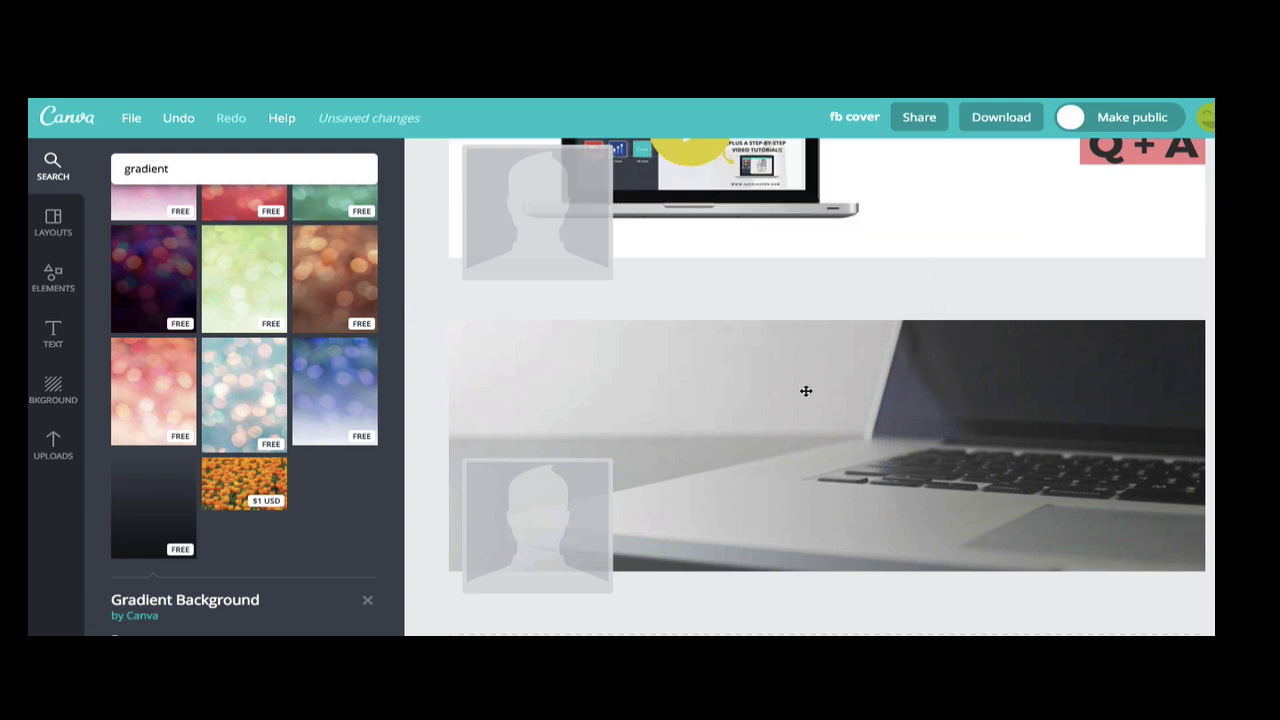
drag(806, 410, 808, 473)
drag(788, 543, 790, 610)
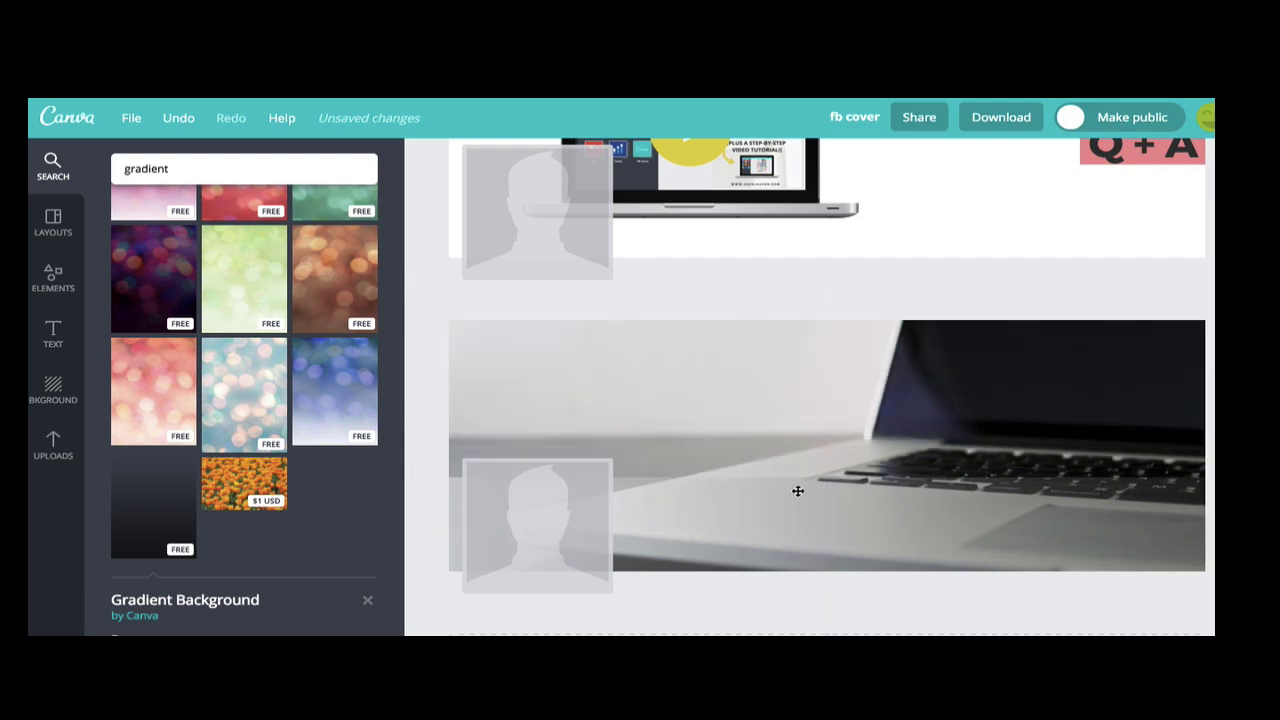
Step: Apply the Grayscale filter preset to the laptop photo and raise its brightness
click(816, 431)
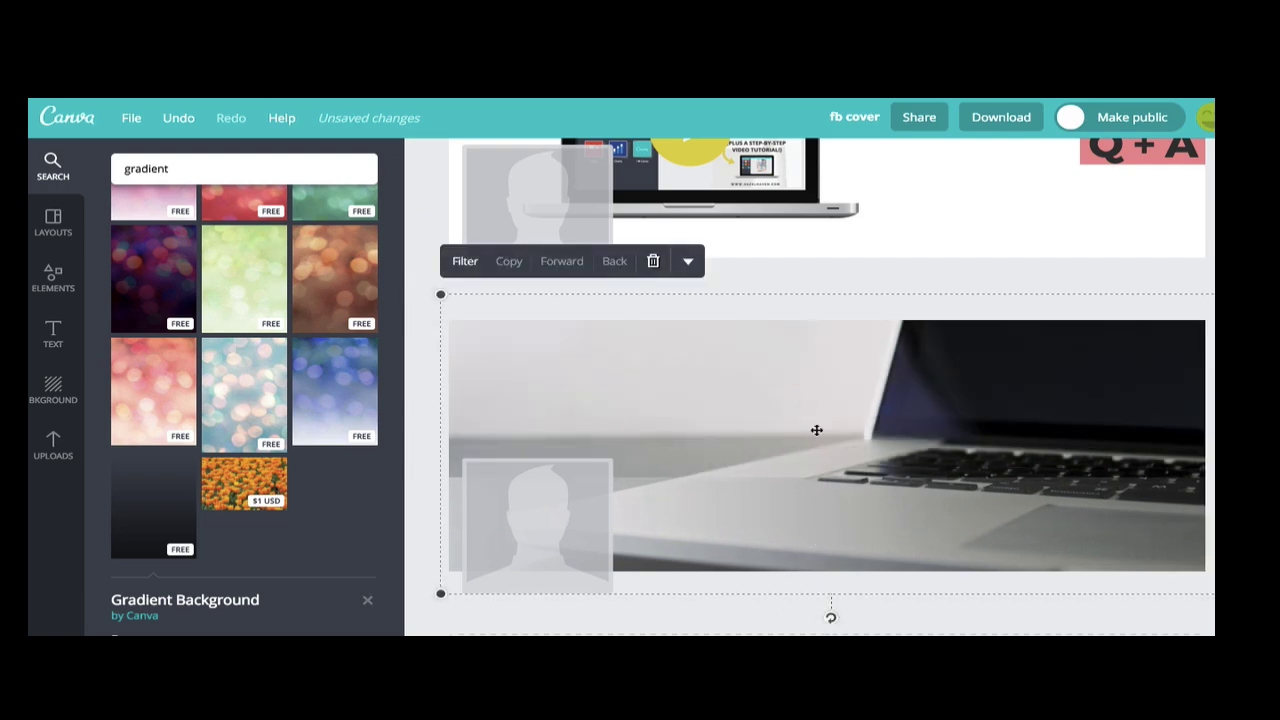
click(463, 262)
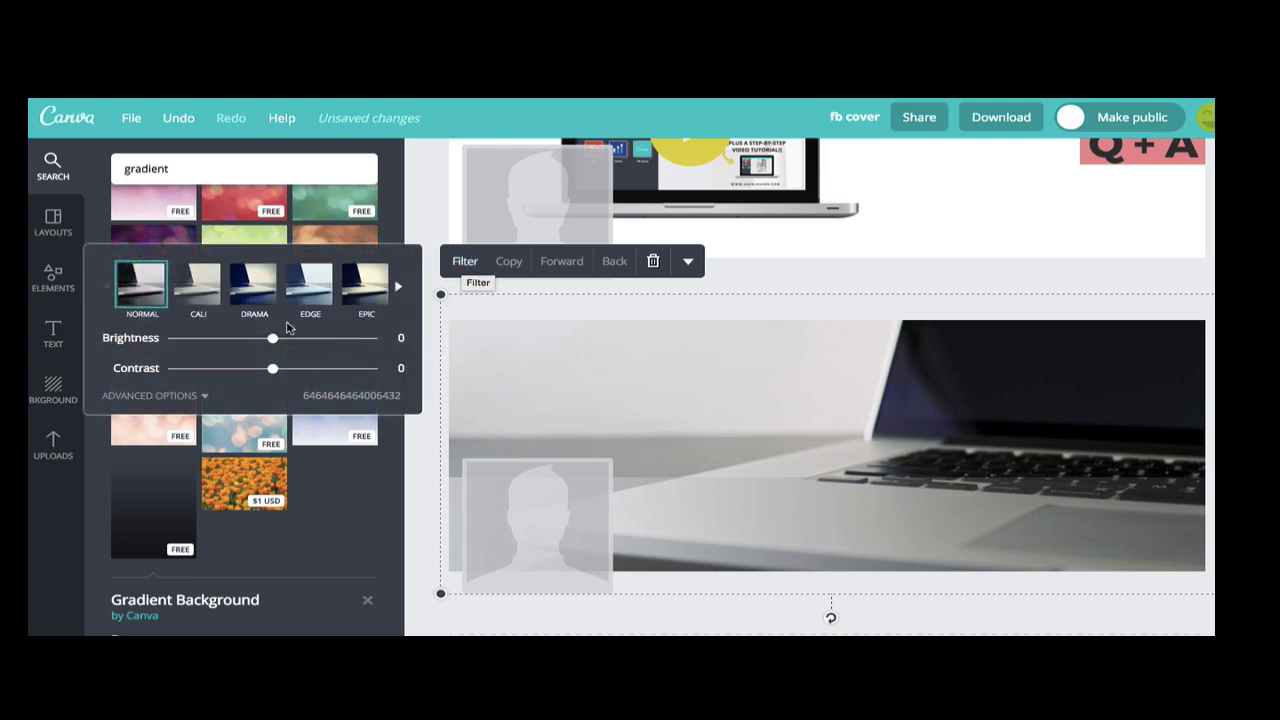
click(196, 398)
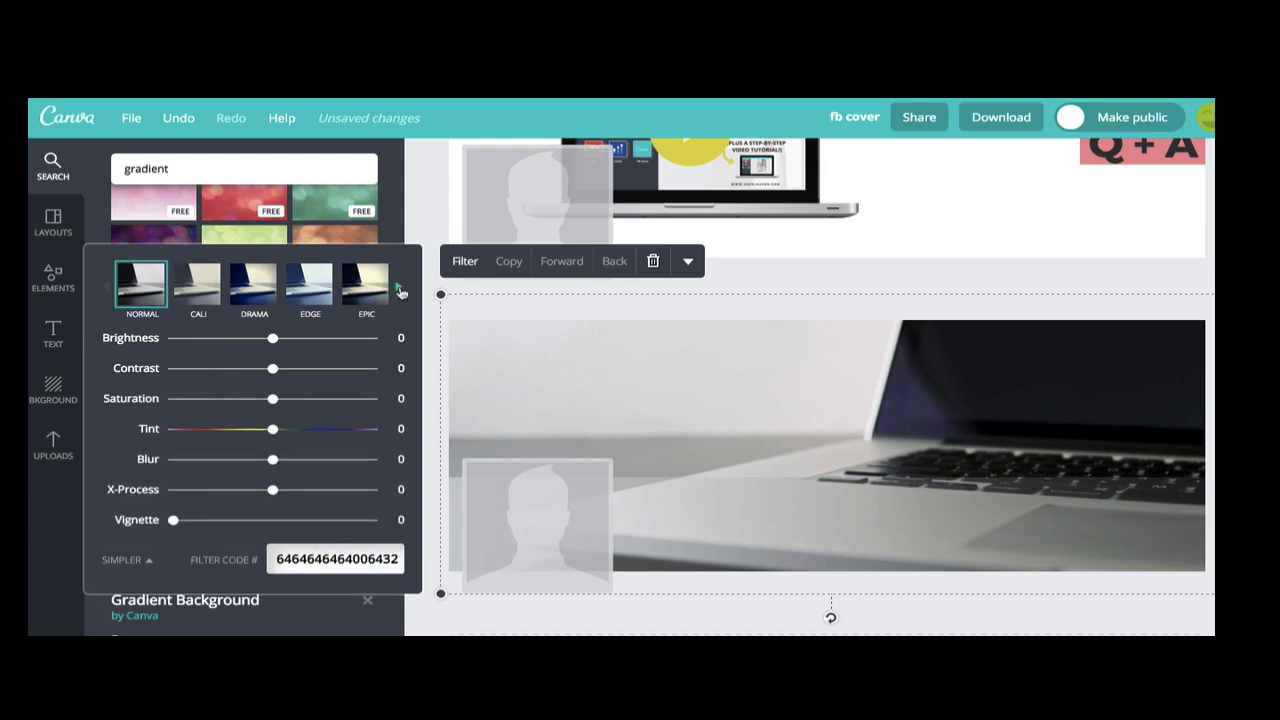
click(398, 287)
click(318, 288)
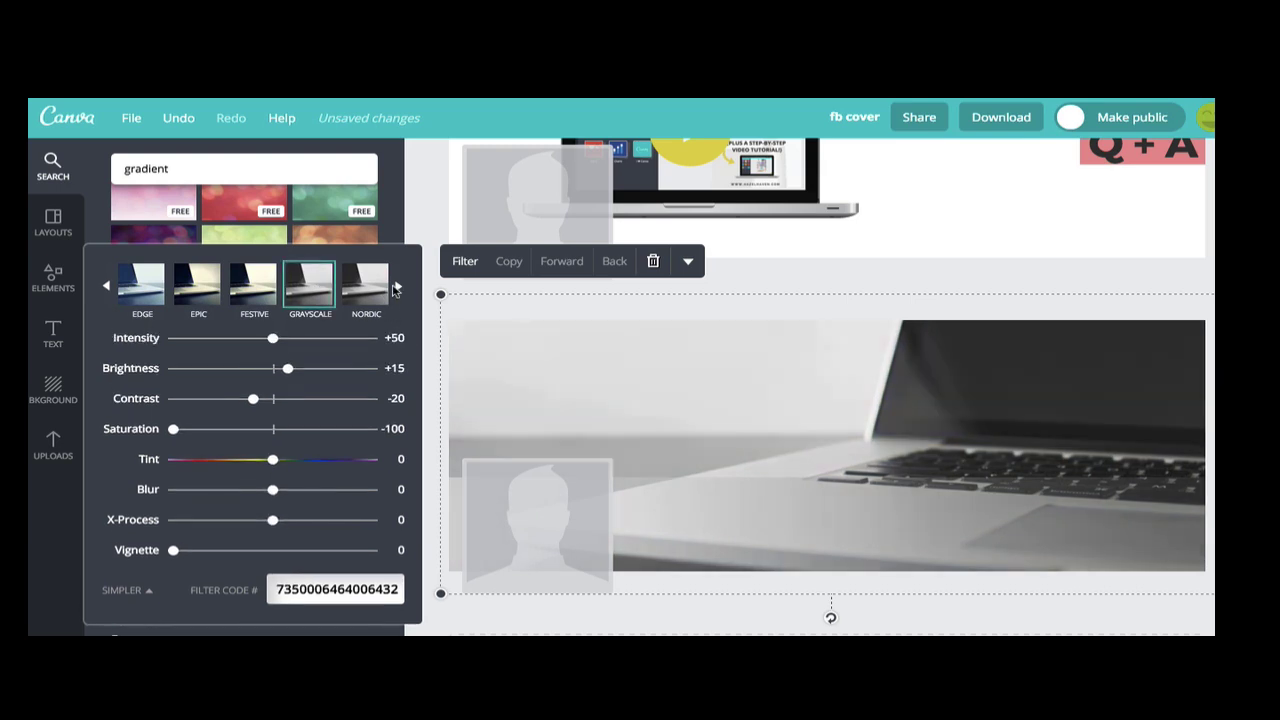
click(397, 287)
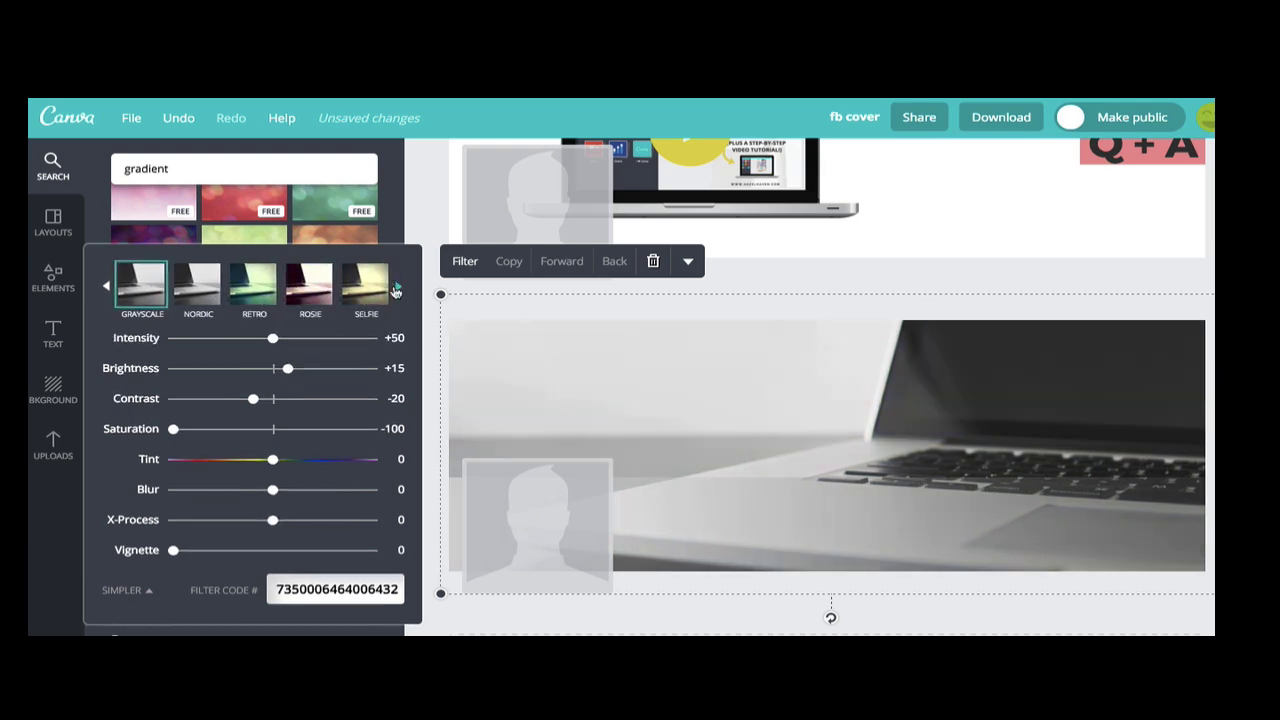
click(397, 287)
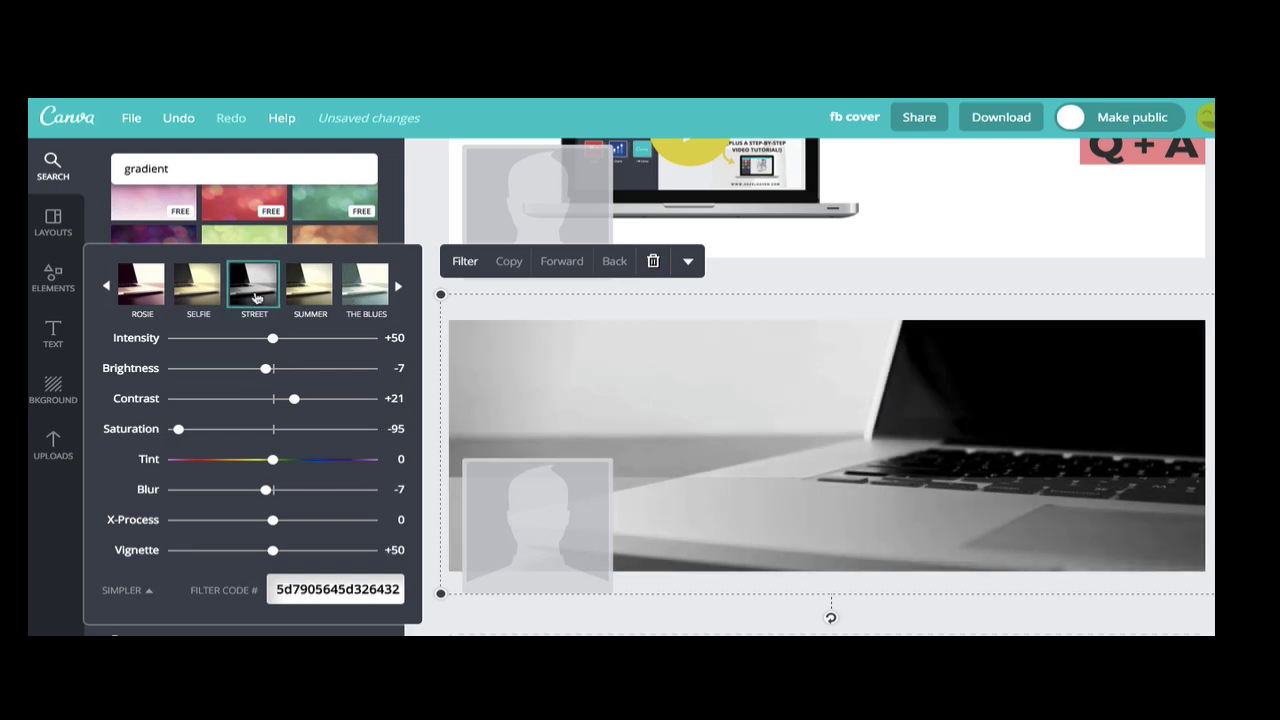
click(107, 288)
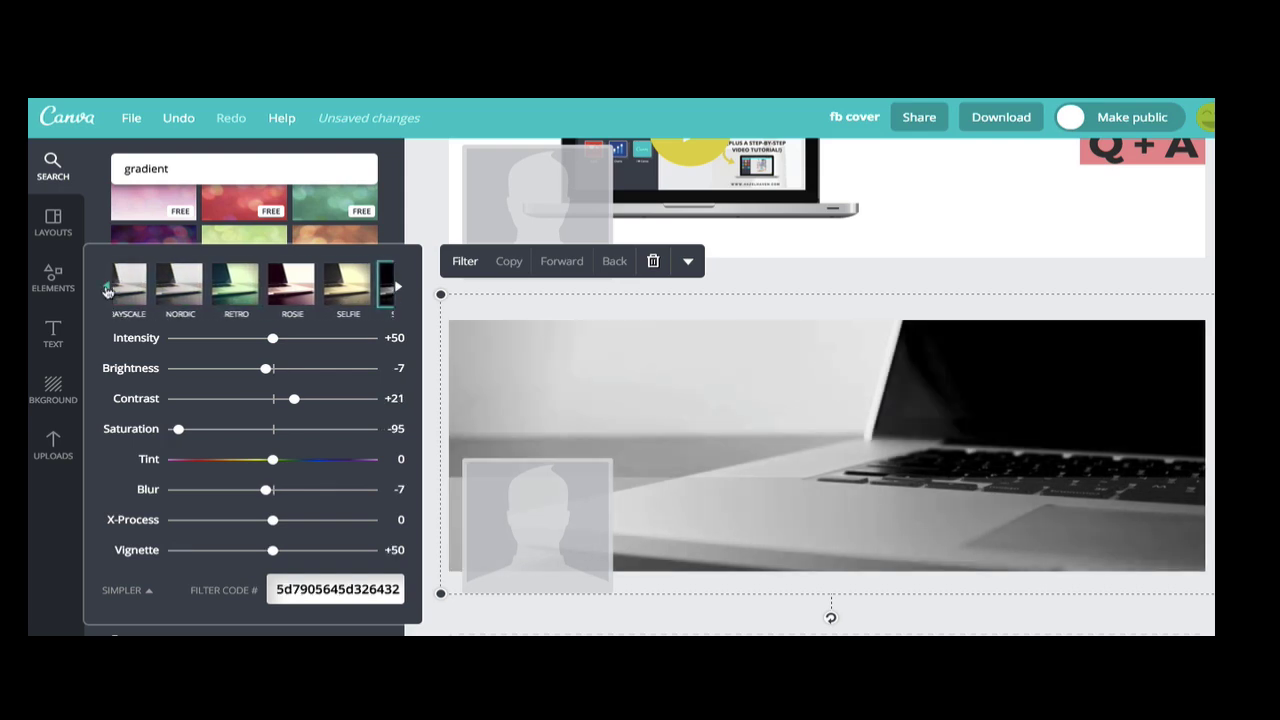
click(139, 290)
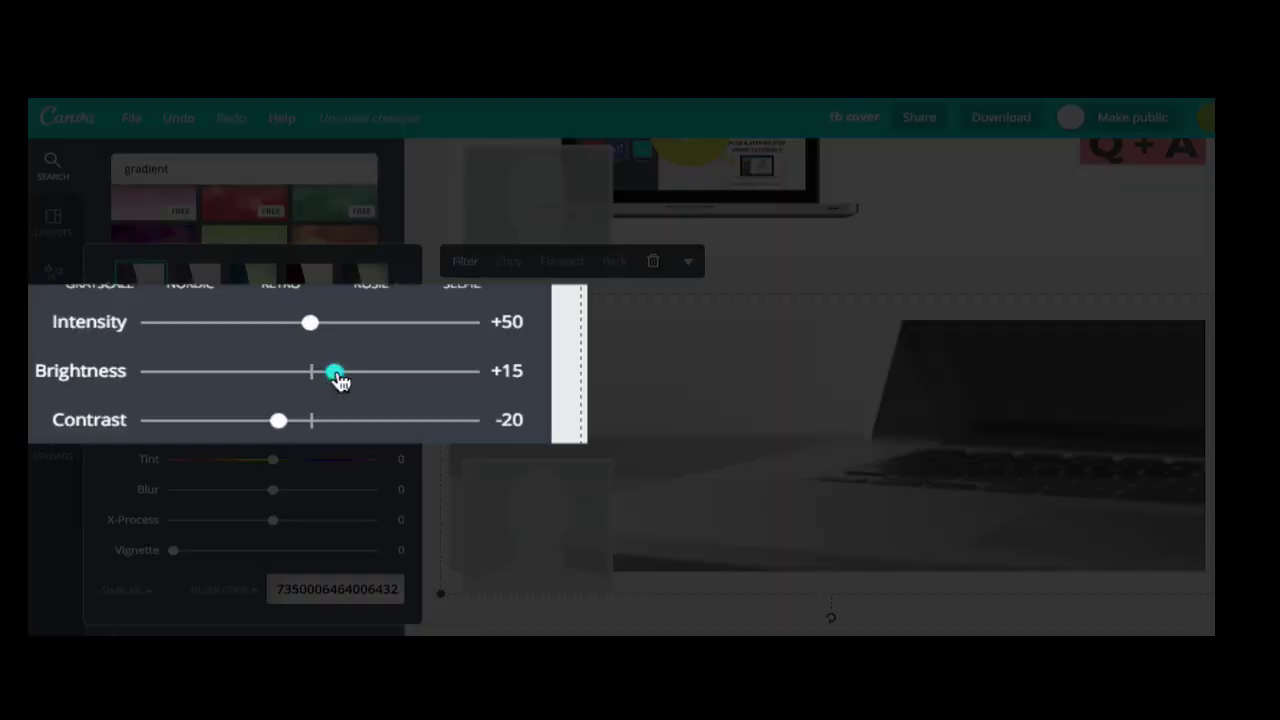
mouse_move(288, 369)
mouse_down()
mouse_move(402, 379)
mouse_move(330, 372)
mouse_up()
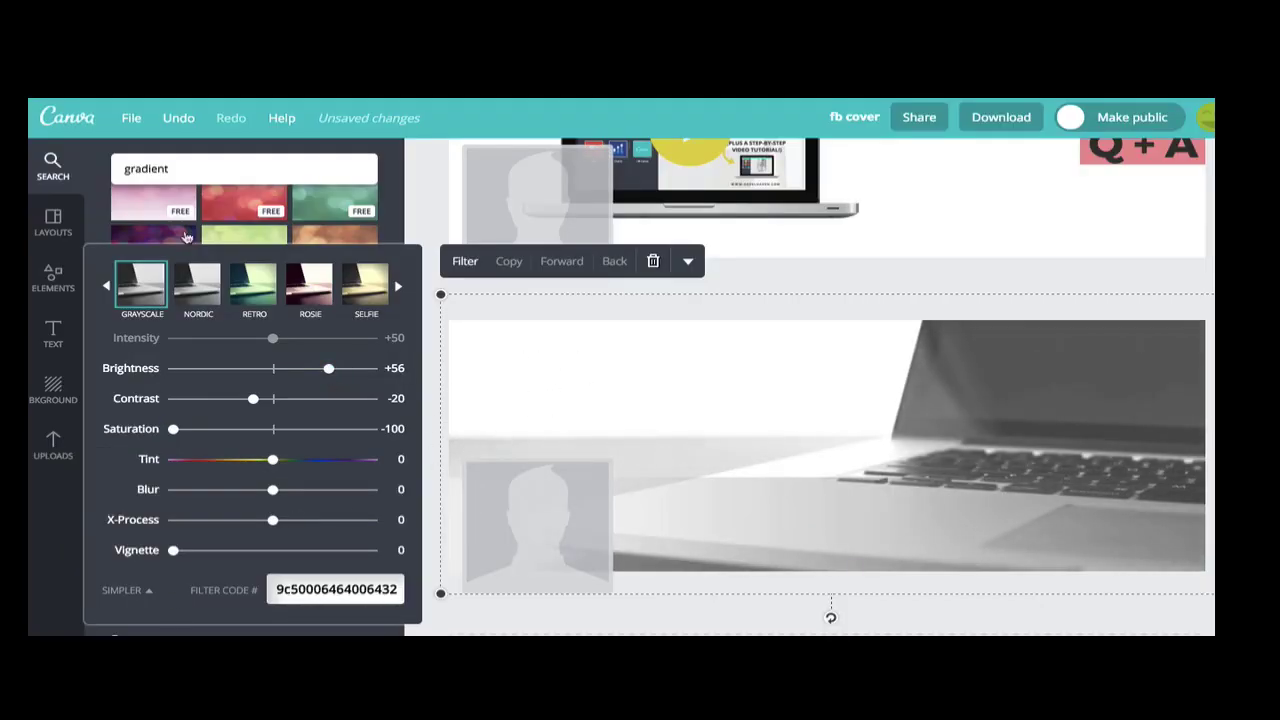
Step: Close the filter panel and move the gradient up so it snaps flush to the cover edges
click(460, 262)
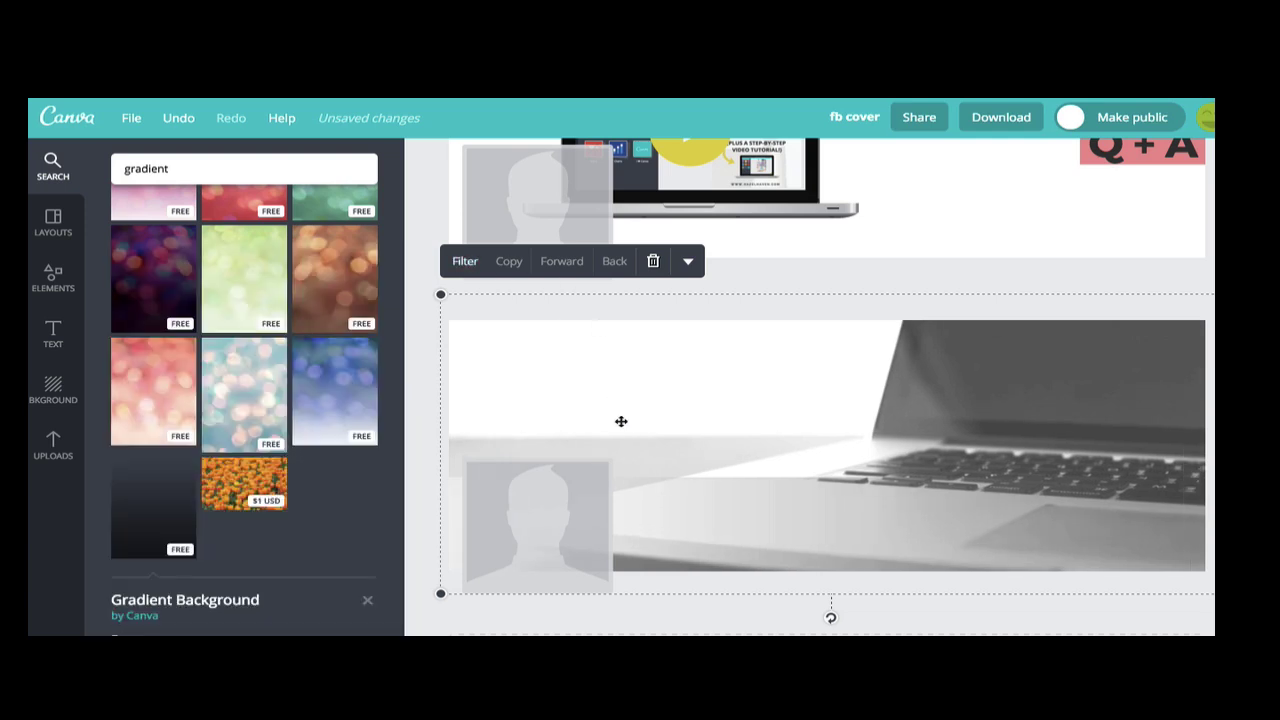
drag(722, 513, 713, 348)
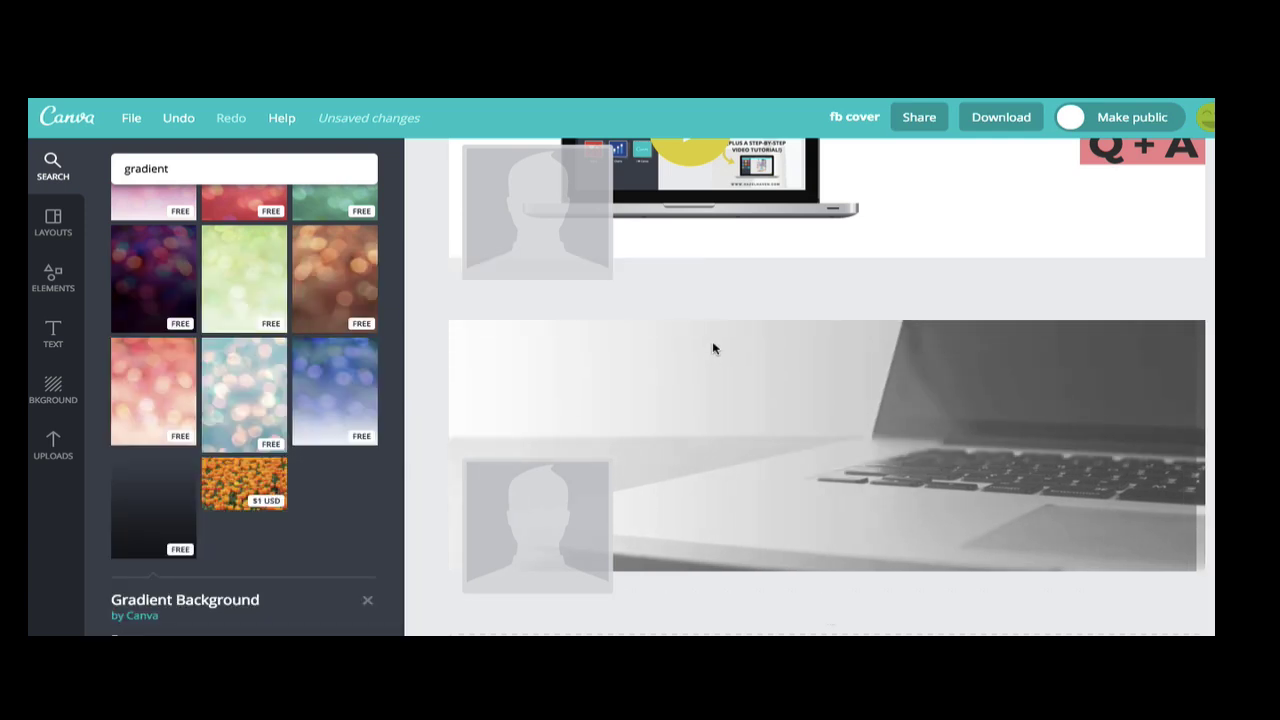
drag(713, 348, 725, 353)
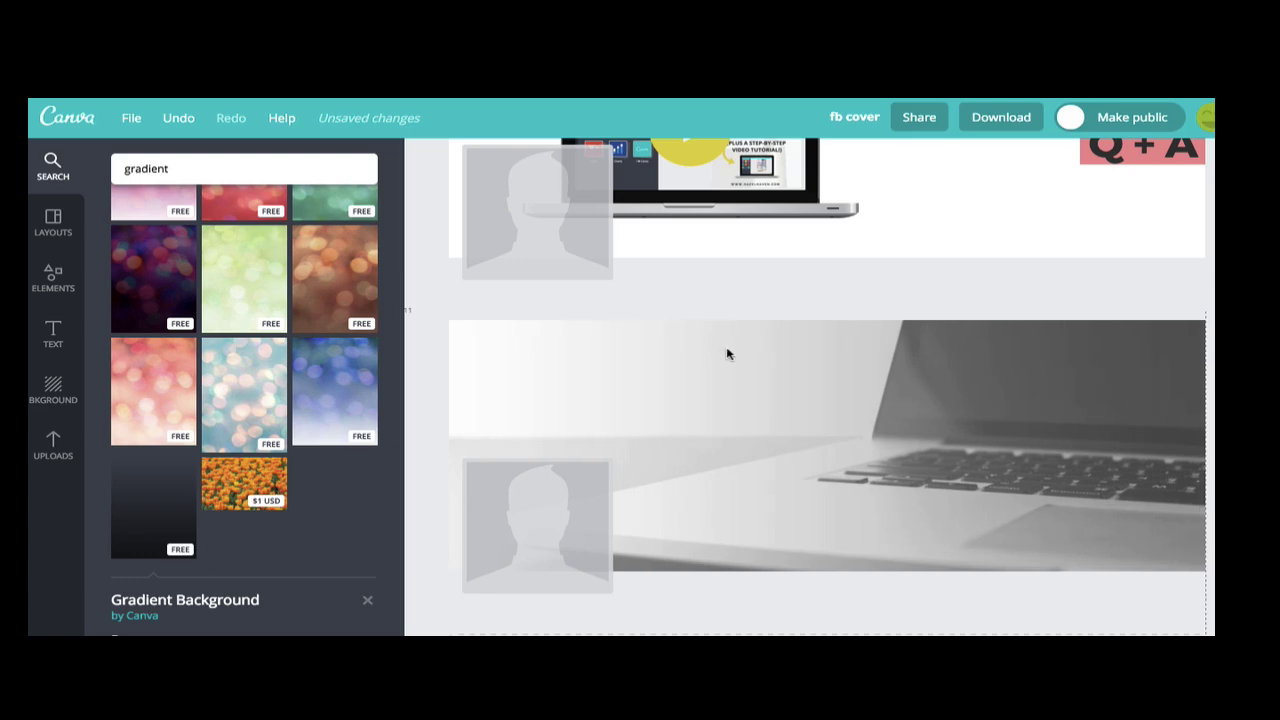